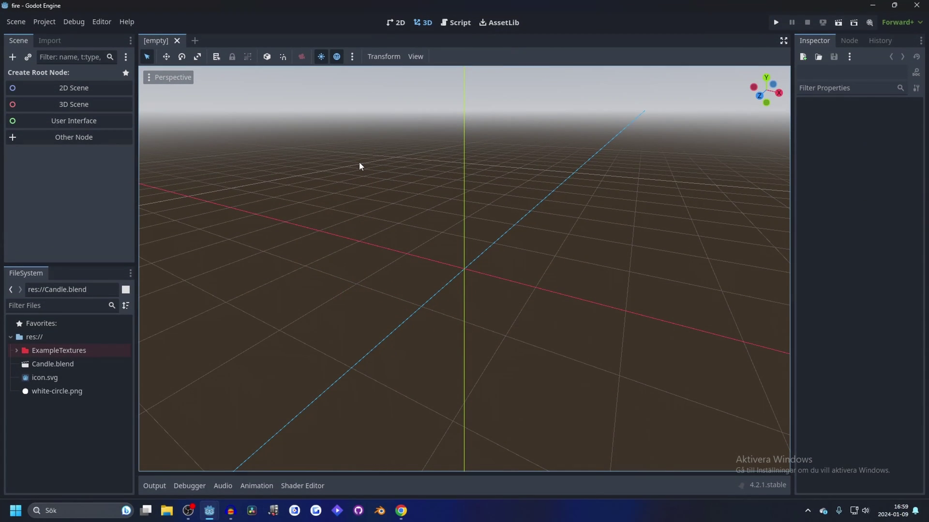
# Create a 3D scene root node, add a GPUParticles3D child node and check its configuration warning
pyautogui.click(84, 105)
pyautogui.click(13, 58)
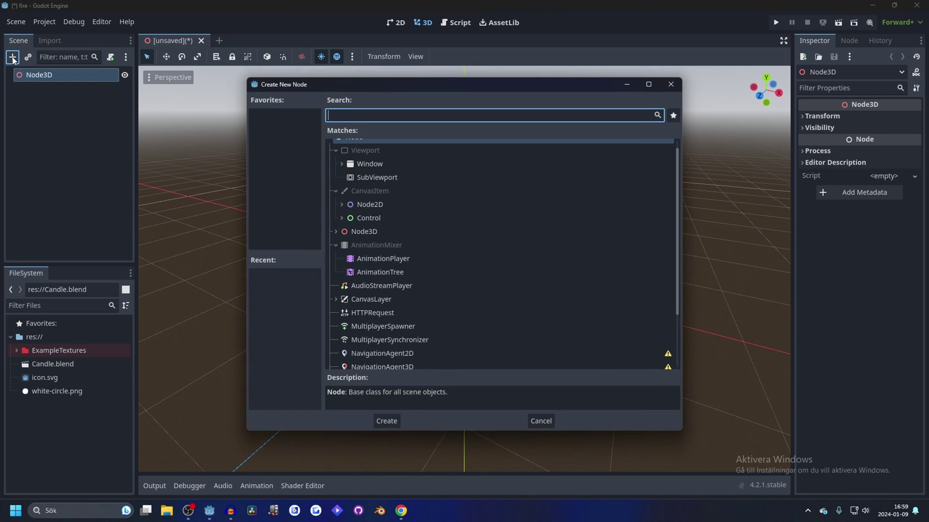
pyautogui.write('gpu')
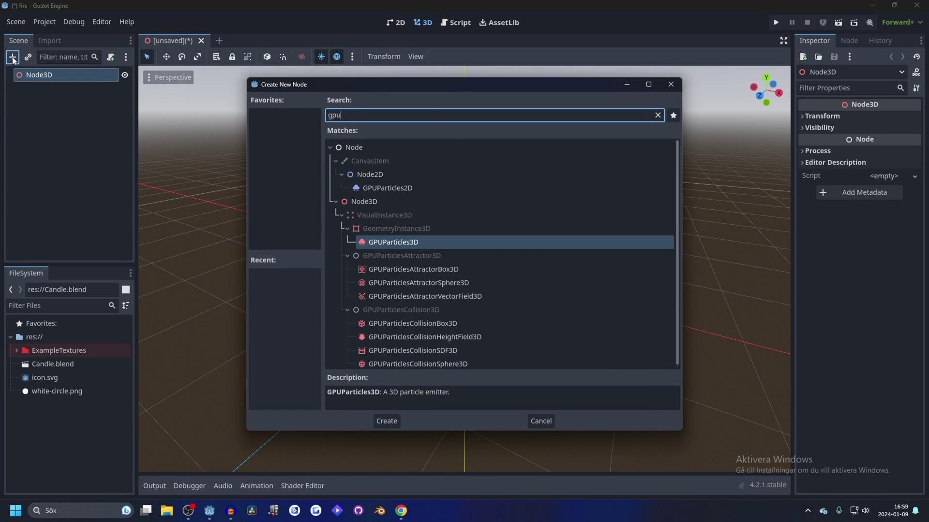
pyautogui.press('Return')
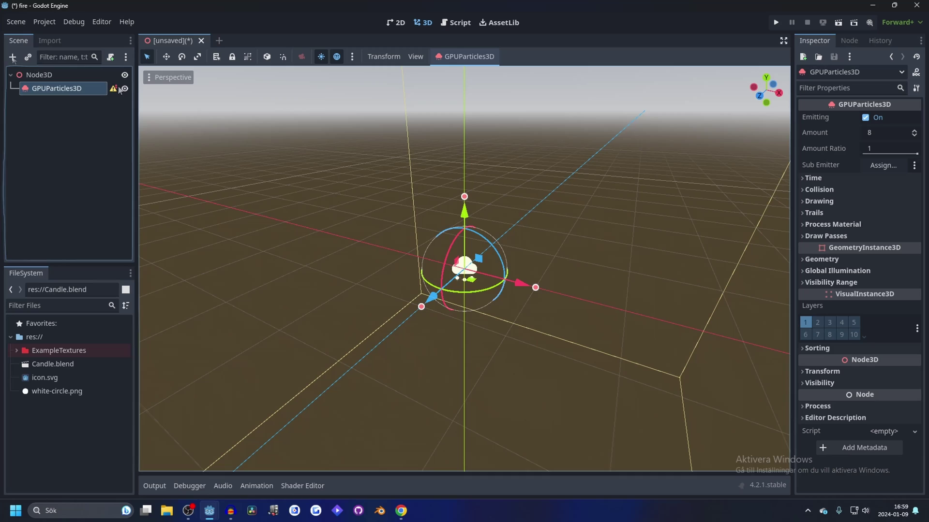
pyautogui.click(113, 88)
pyautogui.click(463, 295)
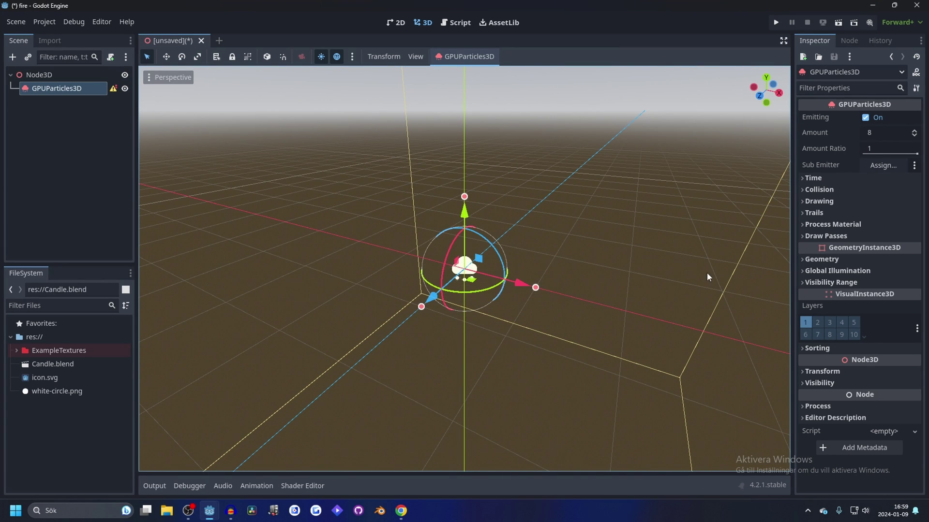
# Assign a new QuadMesh to Pass 1 of the particles' draw passes and open the mesh's properties
pyautogui.click(823, 237)
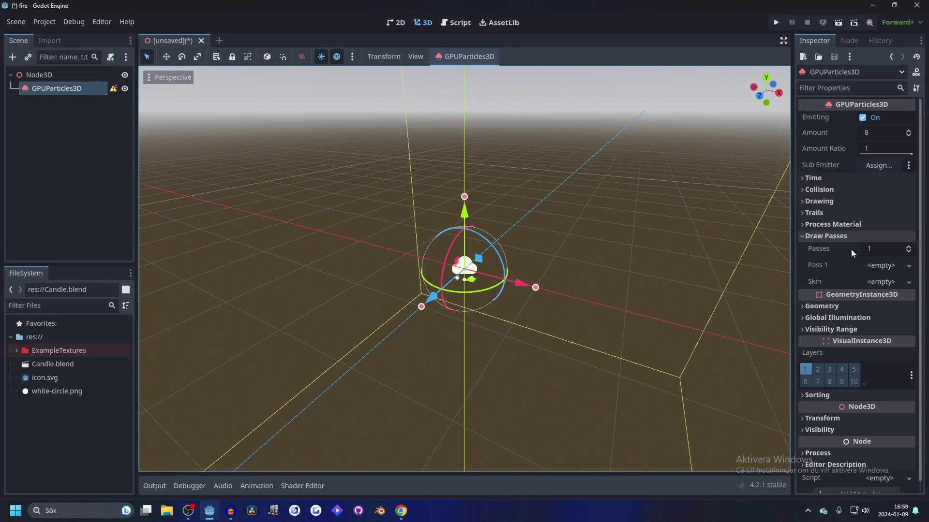
pyautogui.scroll(-1, 832, 254)
pyautogui.click(887, 255)
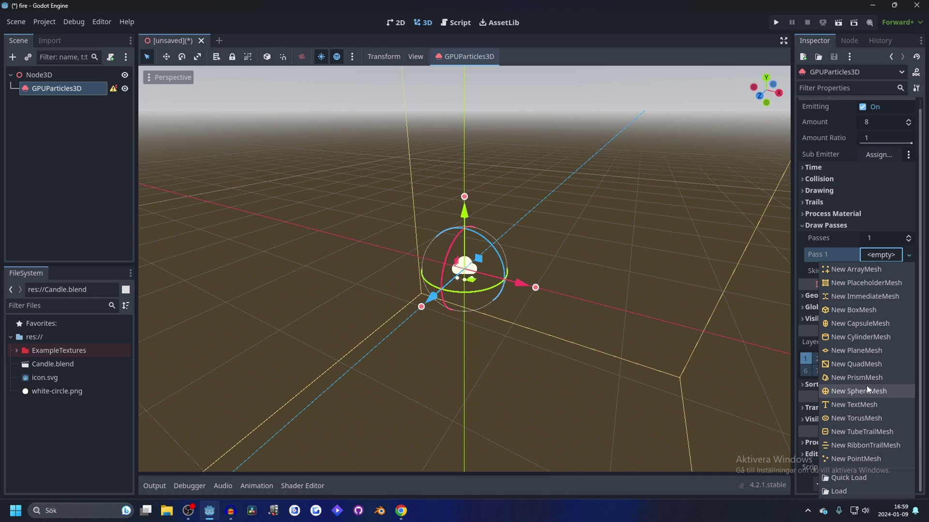
pyautogui.click(865, 367)
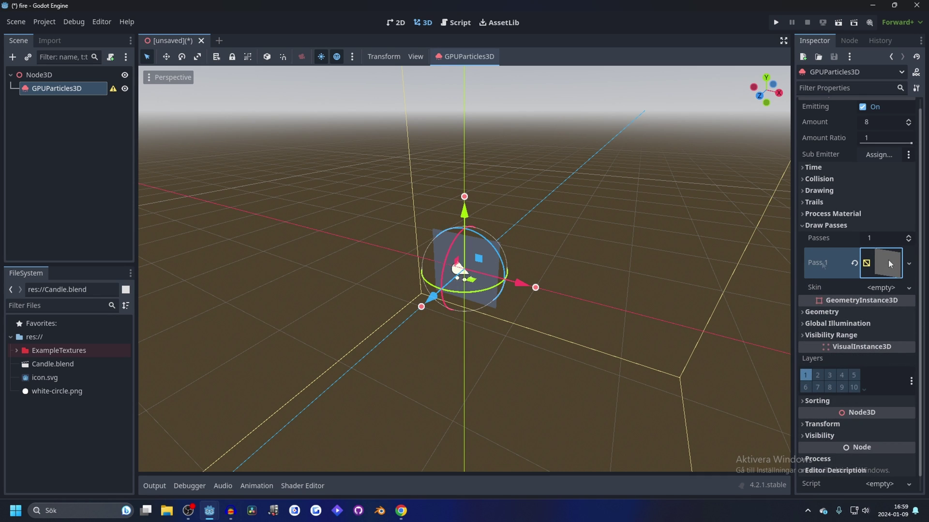
pyautogui.click(888, 260)
pyautogui.scroll(-5, 837, 269)
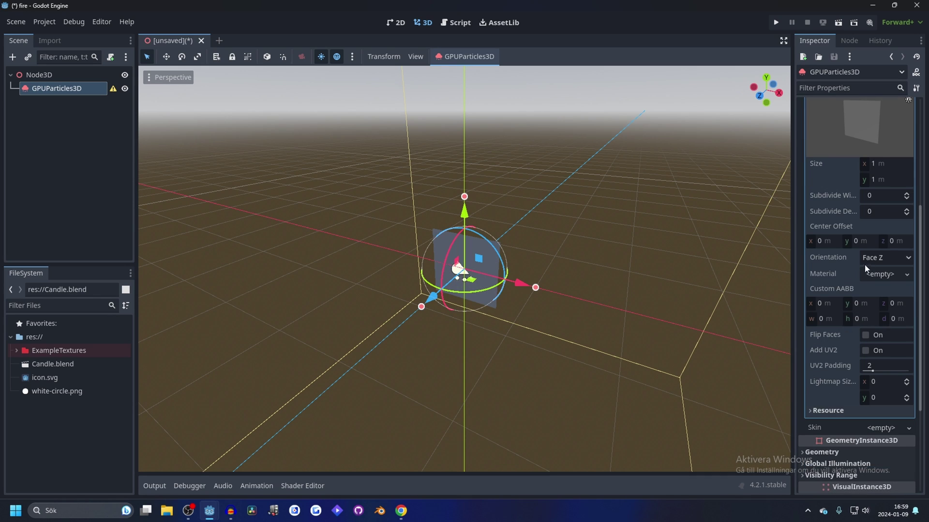
# Review the textures in Example1 and Example2, and apply white-circle.png to the quad mesh's material
pyautogui.click(51, 392)
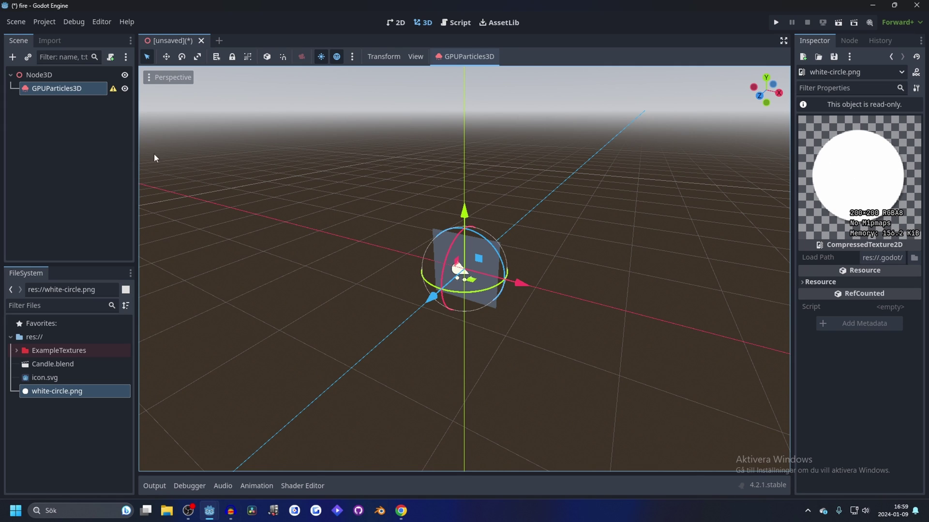
pyautogui.click(16, 351)
pyautogui.click(22, 363)
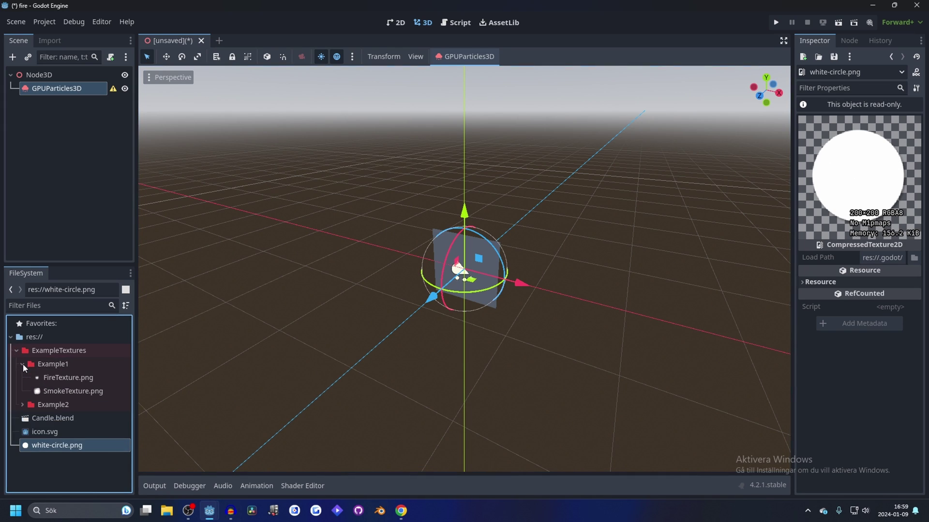
pyautogui.click(22, 405)
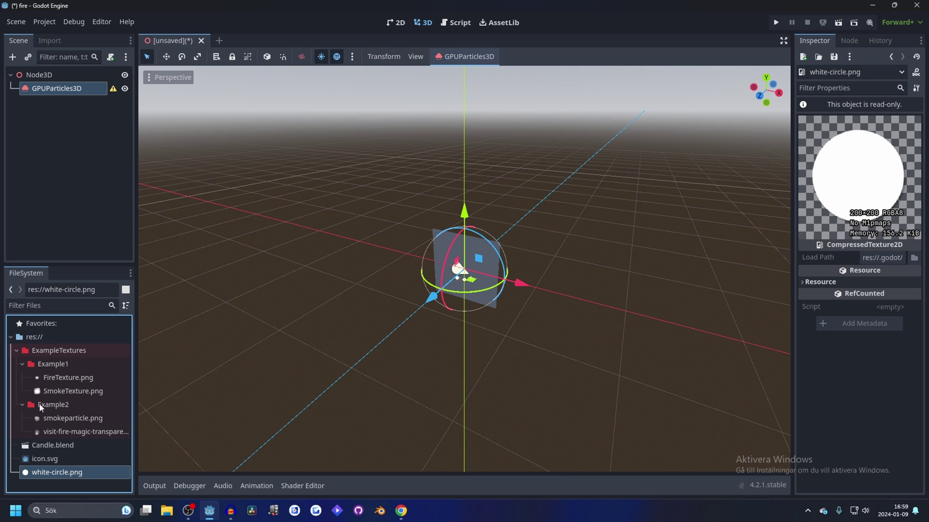
pyautogui.click(52, 90)
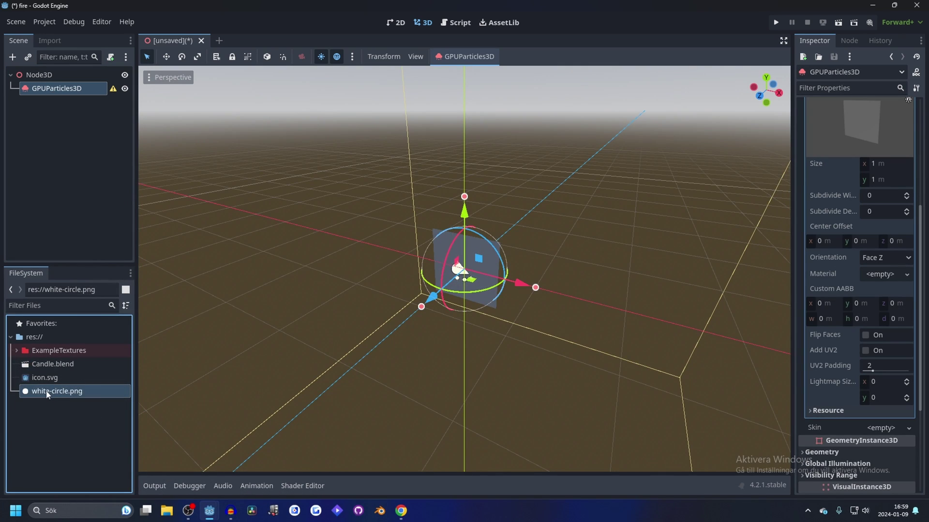
pyautogui.moveTo(48, 395); pyautogui.dragTo(898, 229)
pyautogui.moveTo(884, 276); pyautogui.dragTo(885, 276)
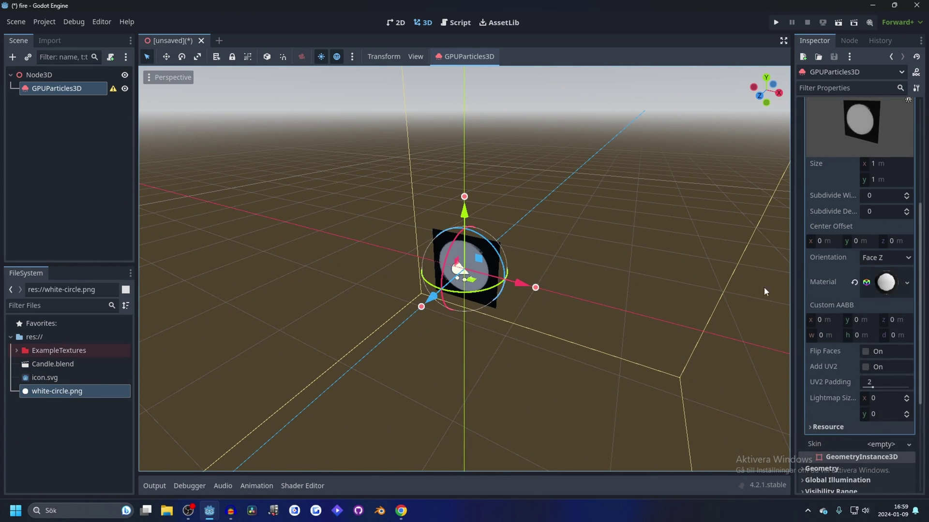
# Set the quad material's transparency to Alpha Scissor with a scissor threshold of 0.9
pyautogui.scroll(3, 535, 240)
pyautogui.moveTo(535, 240); pyautogui.dragTo(653, 256, button='middle')
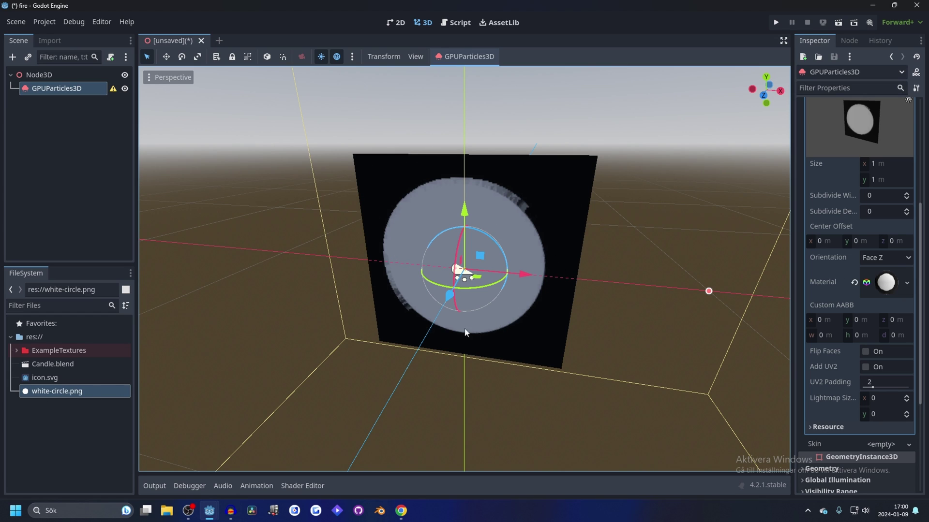
pyautogui.click(866, 291)
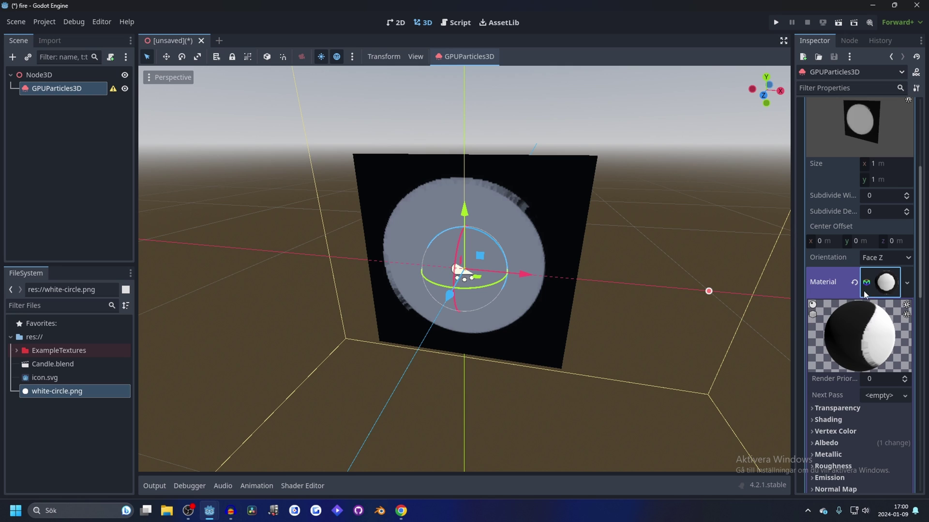
pyautogui.scroll(-4, 844, 298)
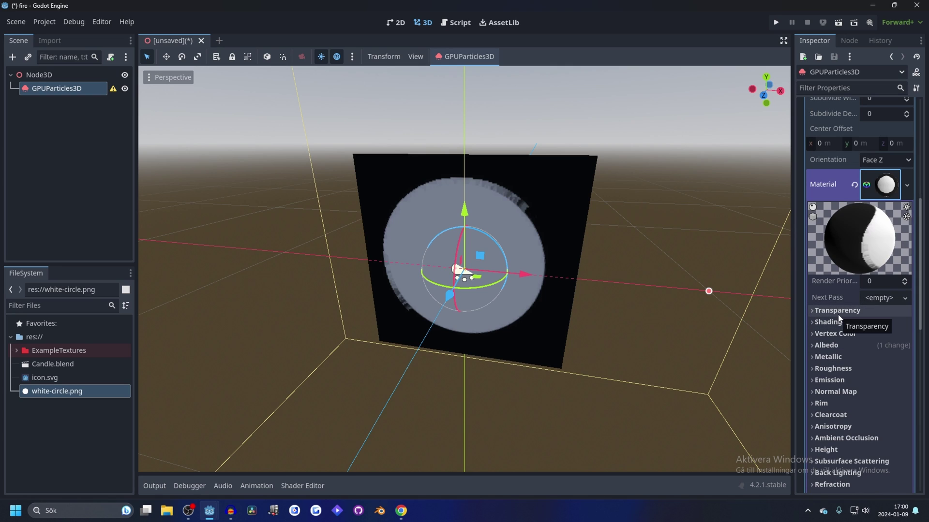
pyautogui.click(838, 311)
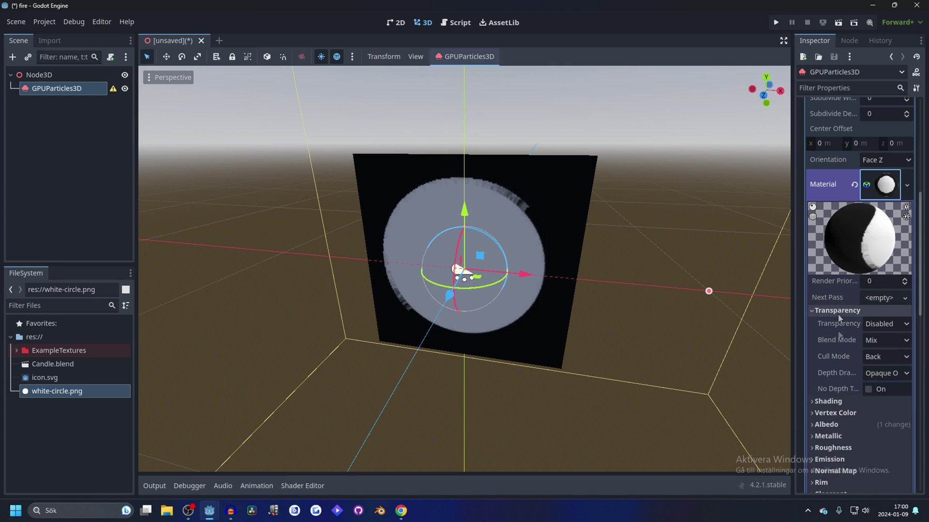
pyautogui.click(881, 325)
pyautogui.click(882, 327)
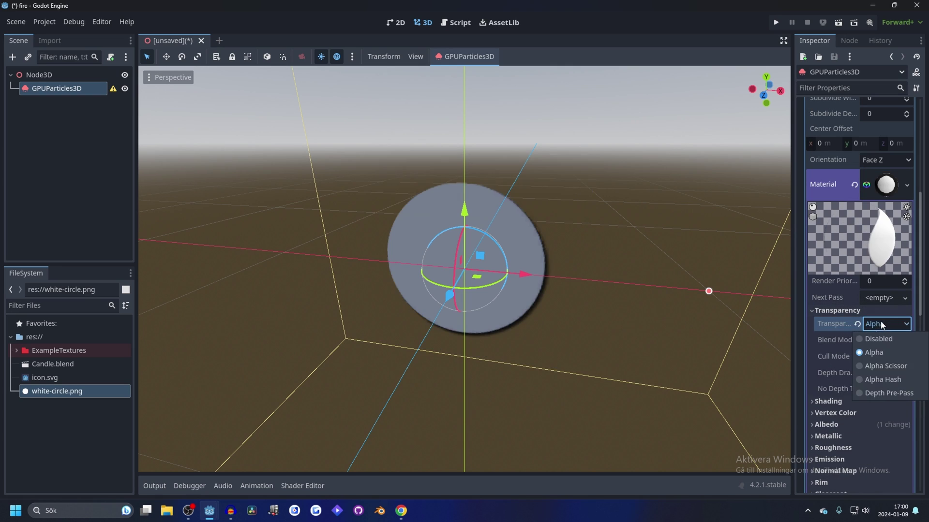
pyautogui.click(885, 366)
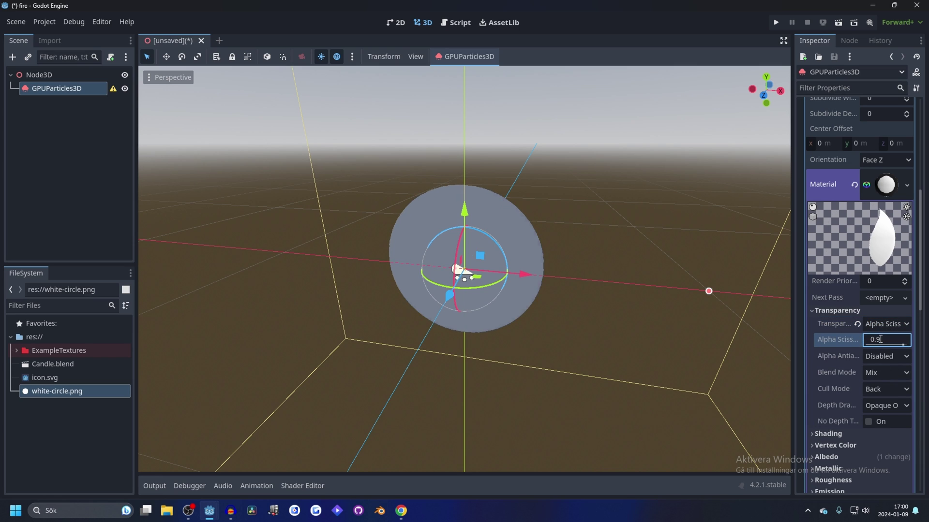
pyautogui.scroll(13, 581, 193)
# Set the quad material's billboard mode to Enabled and turn on Keep Scale
pyautogui.scroll(-5, 522, 158)
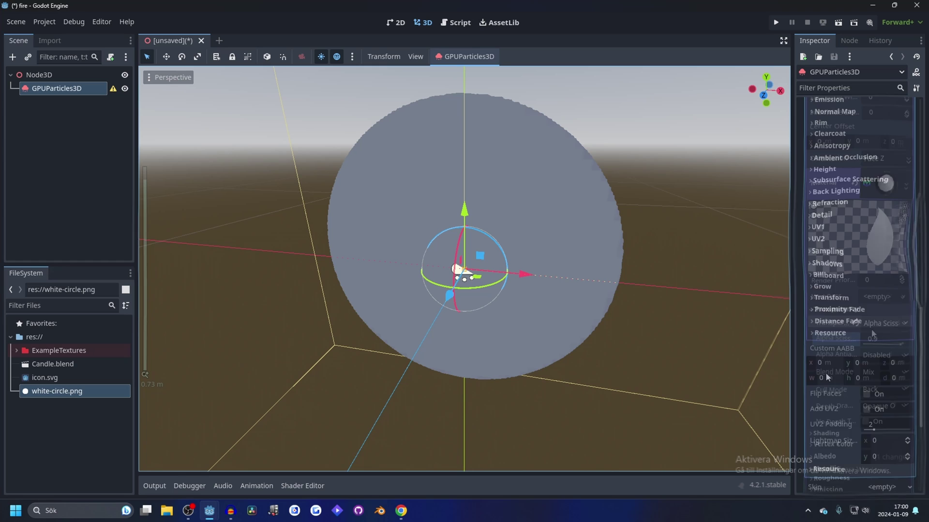
pyautogui.click(833, 232)
pyautogui.click(877, 238)
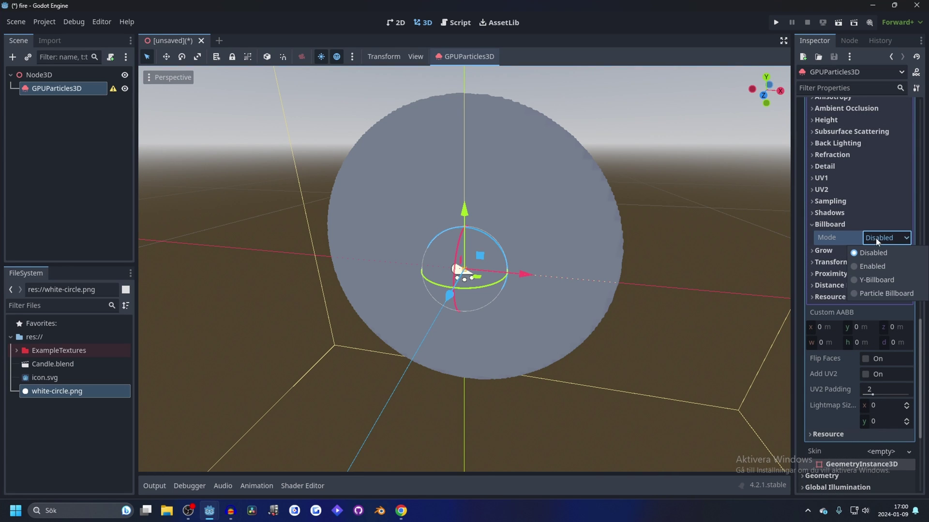
pyautogui.click(873, 266)
pyautogui.click(868, 254)
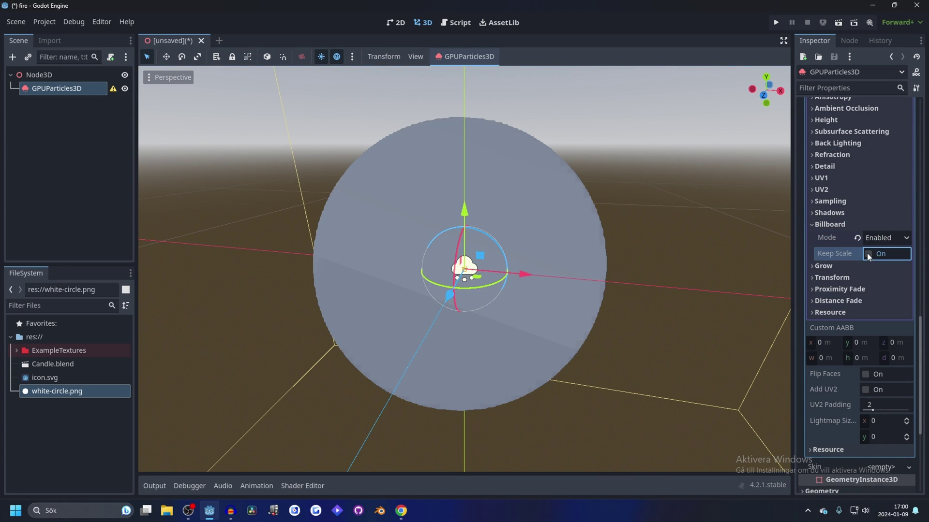
pyautogui.scroll(-5, 603, 194)
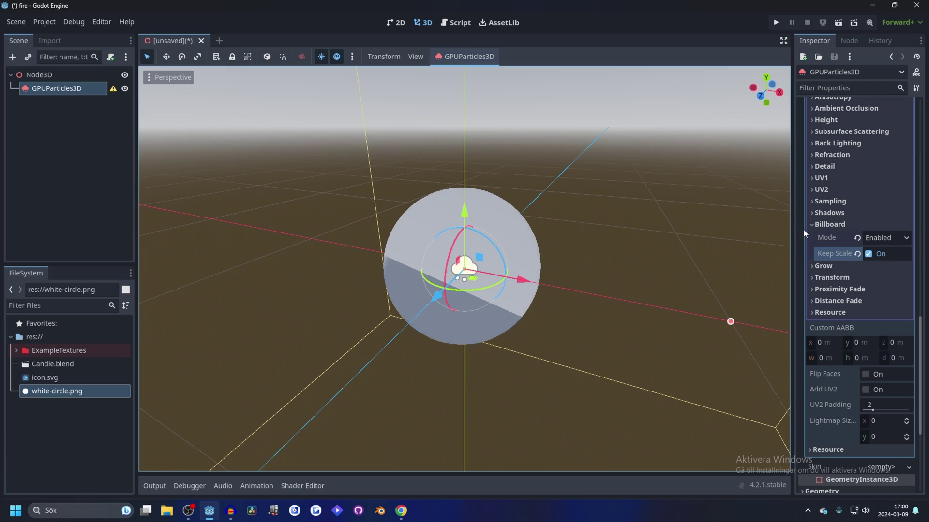
# Enable emission on the quad material with a saturated pinkish-red colour and an energy multiplier of 10
pyautogui.scroll(3, 842, 206)
pyautogui.click(829, 198)
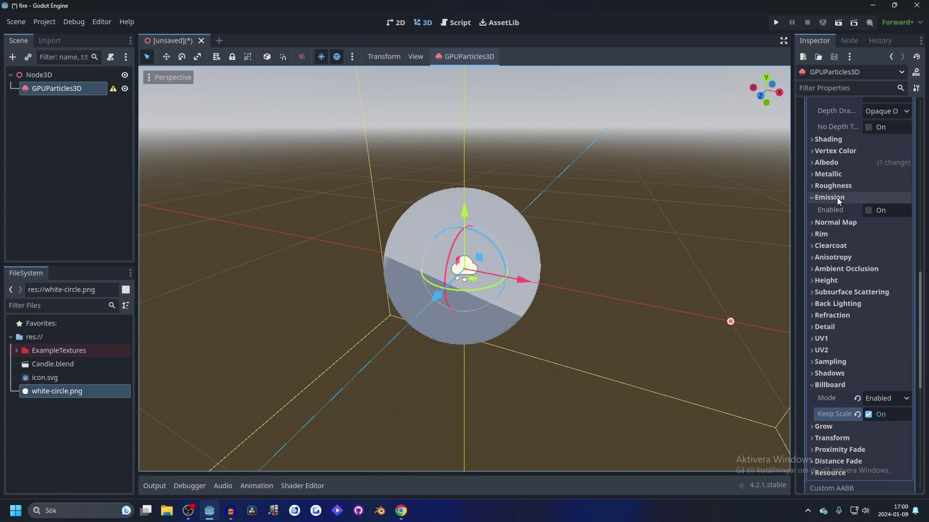
pyautogui.click(871, 210)
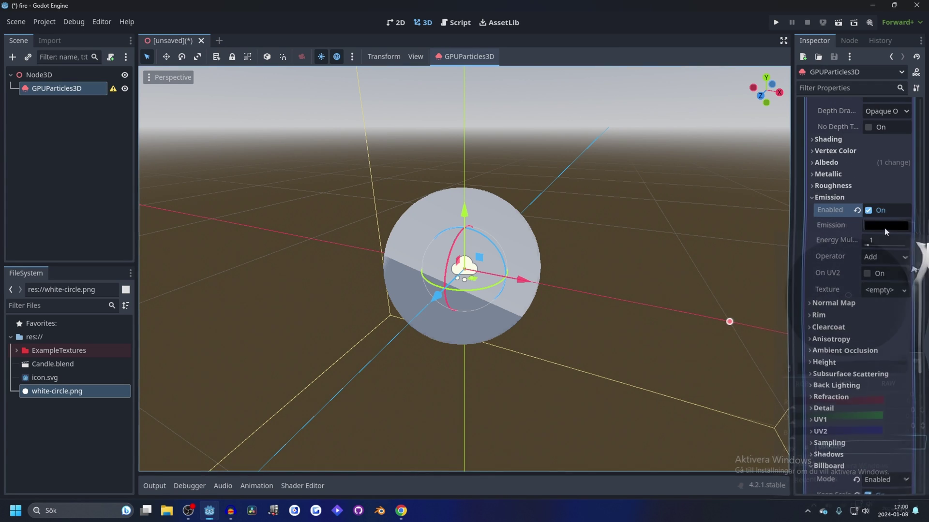
pyautogui.click(881, 226)
pyautogui.moveTo(907, 292); pyautogui.dragTo(914, 311)
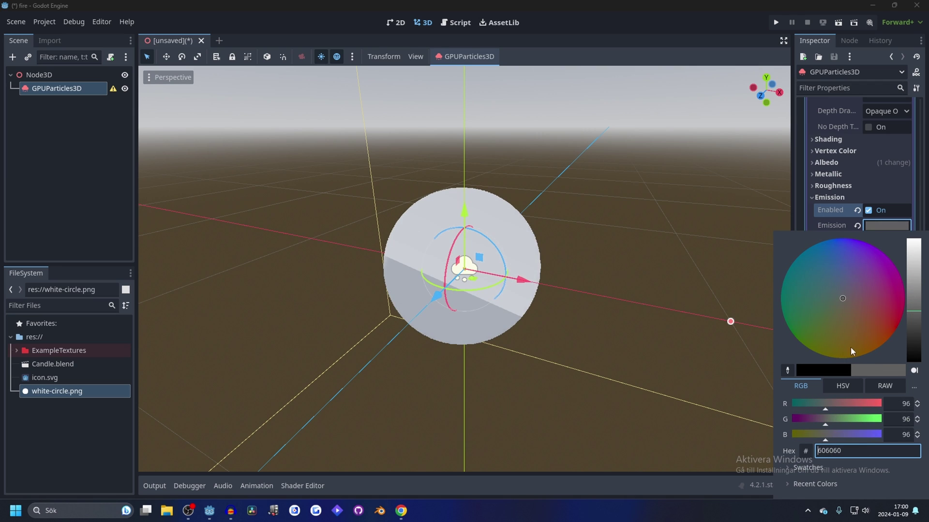
pyautogui.moveTo(851, 348)
pyautogui.mouseDown()
pyautogui.moveTo(894, 301)
pyautogui.moveTo(899, 310)
pyautogui.moveTo(889, 281)
pyautogui.moveTo(897, 315)
pyautogui.mouseUp()
pyautogui.moveTo(913, 308); pyautogui.dragTo(913, 296)
pyautogui.click(886, 225)
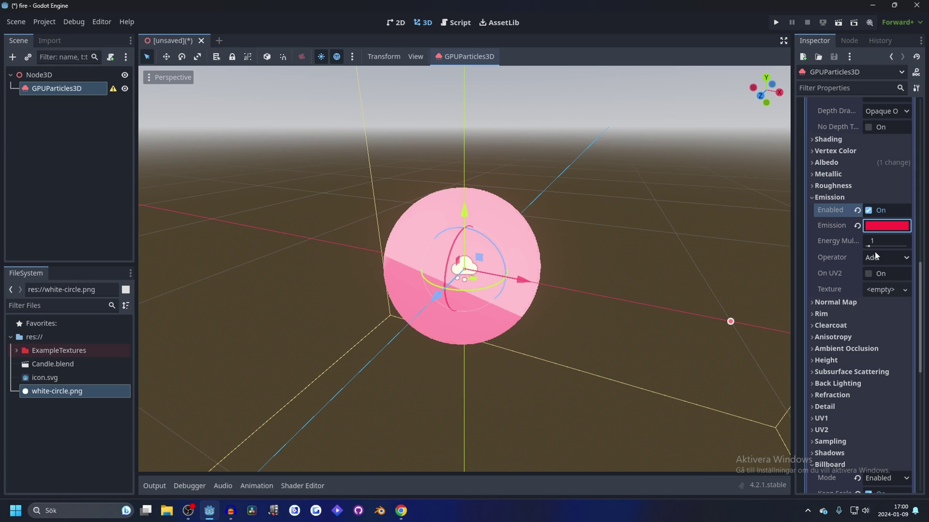
pyautogui.moveTo(869, 246); pyautogui.dragTo(884, 247)
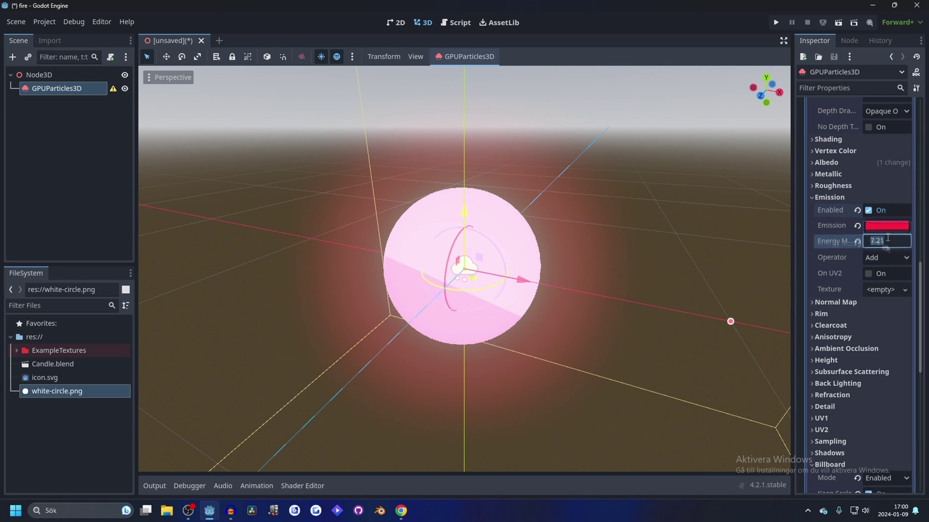
pyautogui.write('10')
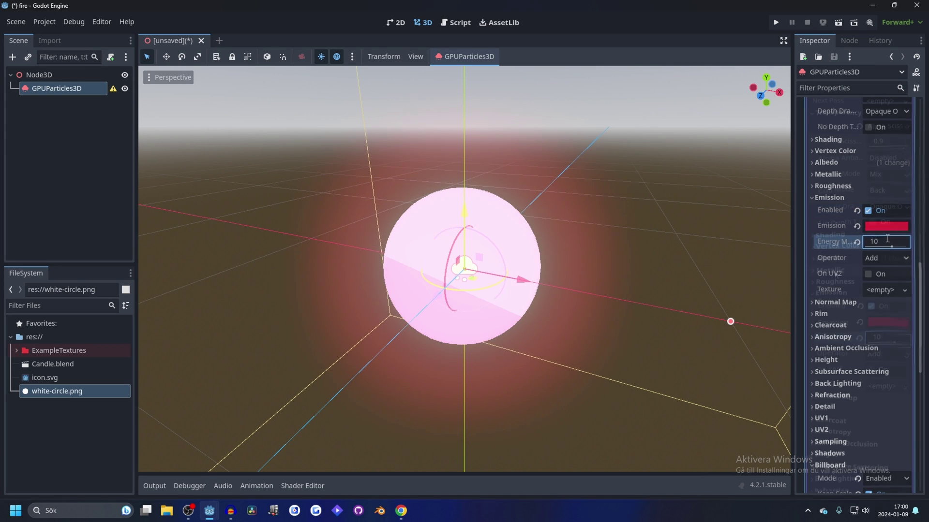
# Darken the quad material's albedo colour to a near-black grey of RGB 24, 24, 24
pyautogui.scroll(3, 851, 232)
pyautogui.click(843, 261)
pyautogui.click(879, 273)
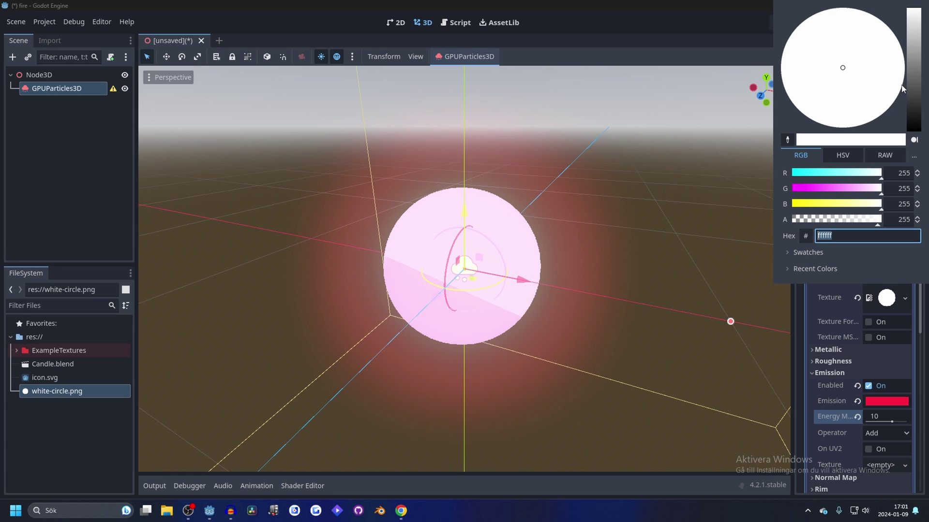
pyautogui.moveTo(916, 29); pyautogui.dragTo(919, 118)
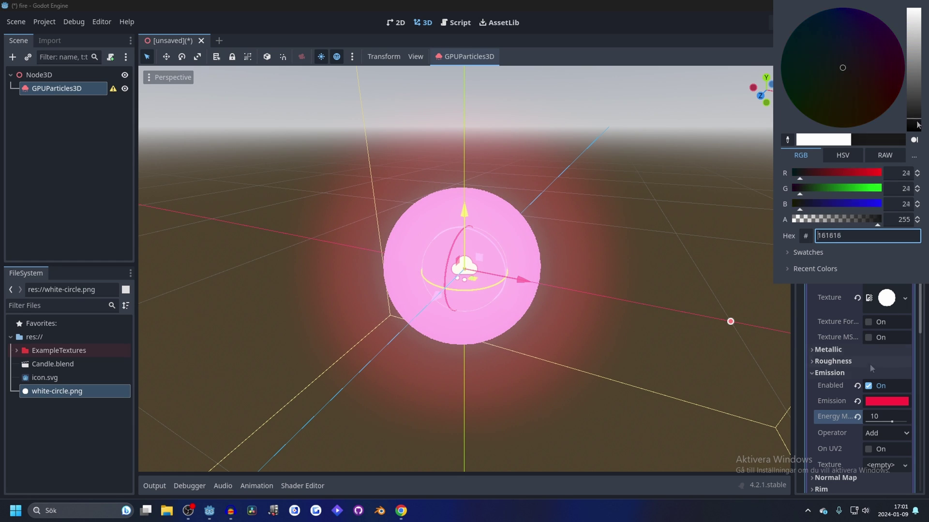
pyautogui.click(870, 367)
# Collapse the Pass 1 mesh properties and the Draw Passes settings of the particle node
pyautogui.scroll(10, 855, 221)
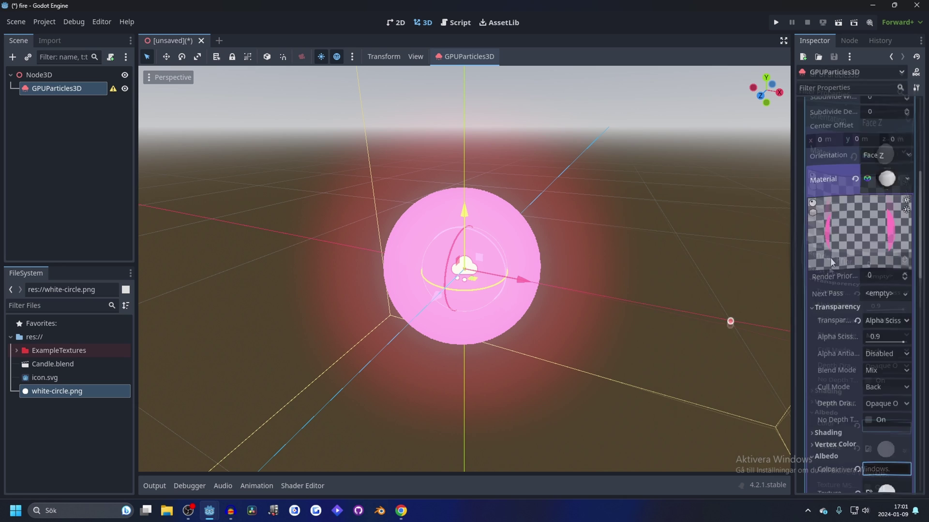
pyautogui.scroll(3, 830, 257)
pyautogui.scroll(4, 870, 277)
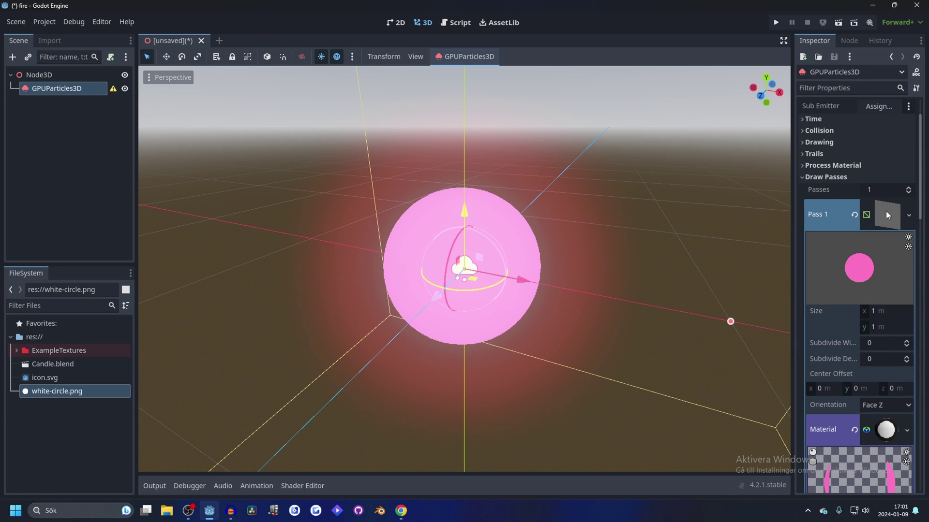
pyautogui.click(887, 211)
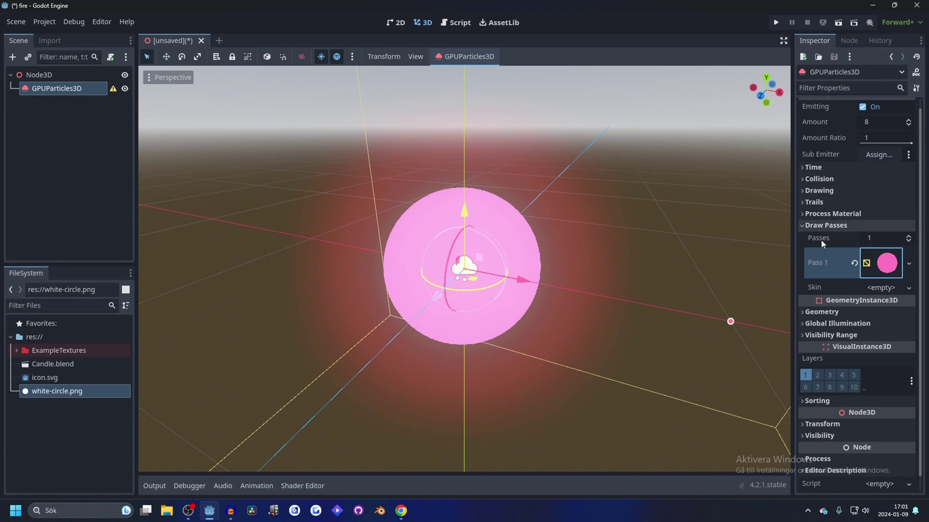
pyautogui.click(826, 225)
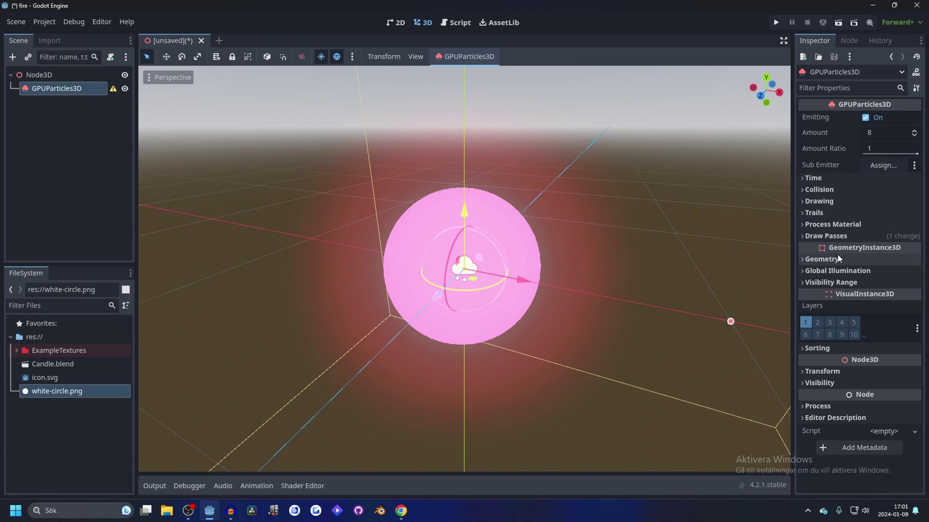
# Assign a new ParticleProcessMaterial to the GPUParticles3D node's process material
pyautogui.click(827, 225)
pyautogui.click(885, 238)
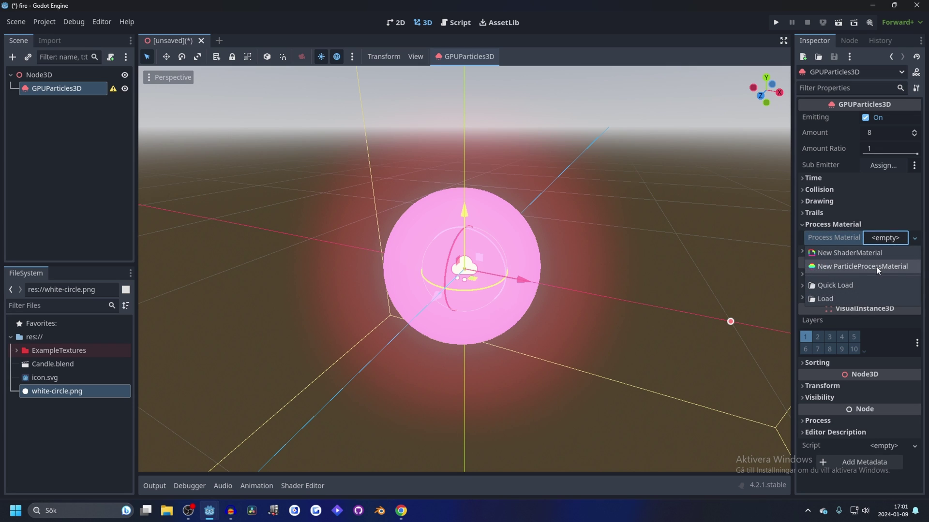
pyautogui.click(864, 269)
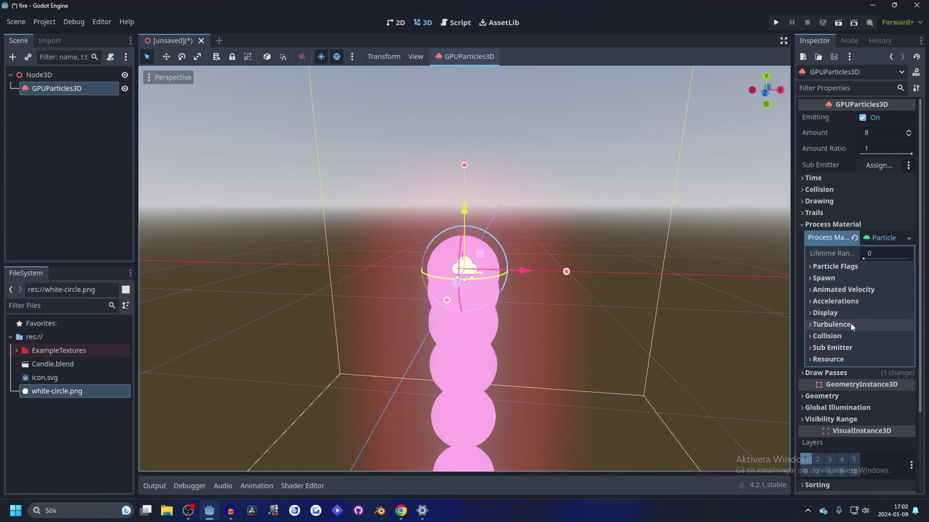
# Set the process material's gravity on the Y axis to 5 so the particles rise
pyautogui.click(814, 302)
pyautogui.click(816, 314)
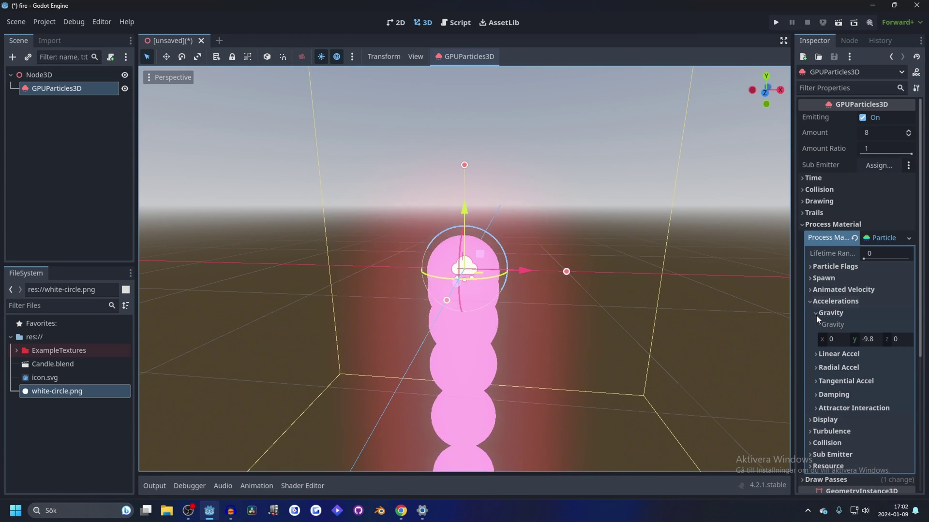
pyautogui.click(869, 339)
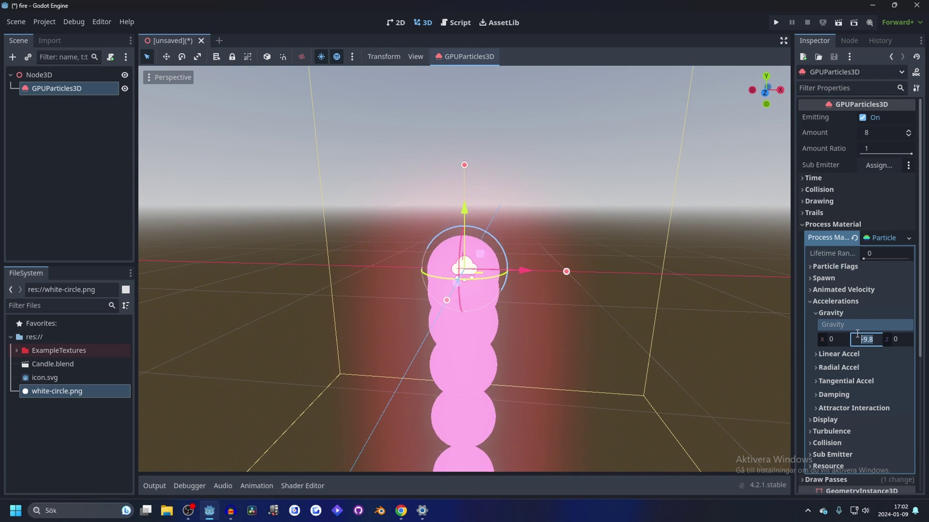
pyautogui.write('5')
pyautogui.press('Return')
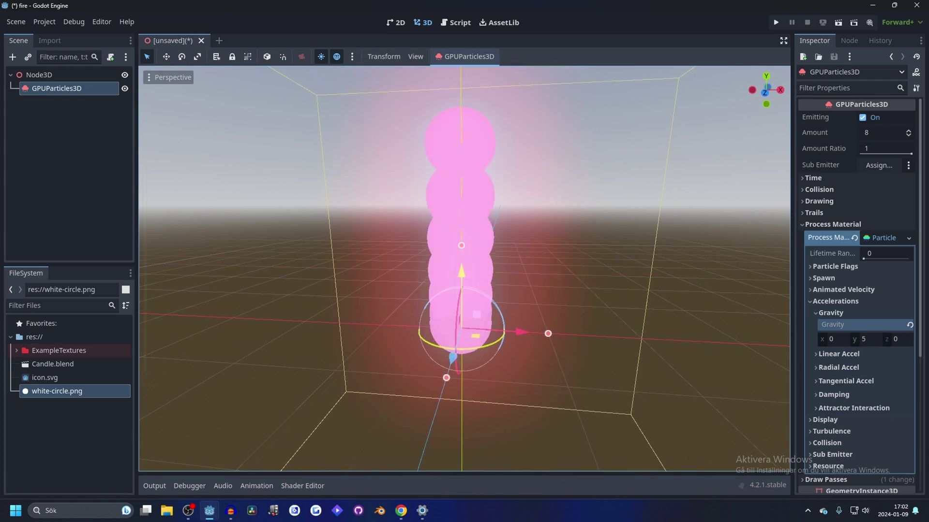
# Set the particle emission shape to Sphere with a radius of 0.2 in the spawn position settings
pyautogui.click(824, 278)
pyautogui.click(831, 291)
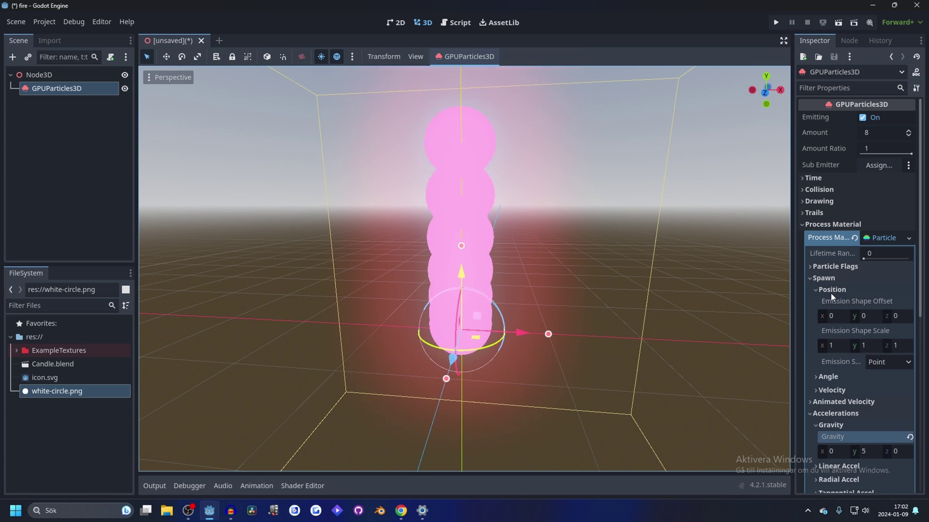
pyautogui.click(885, 362)
pyautogui.click(879, 389)
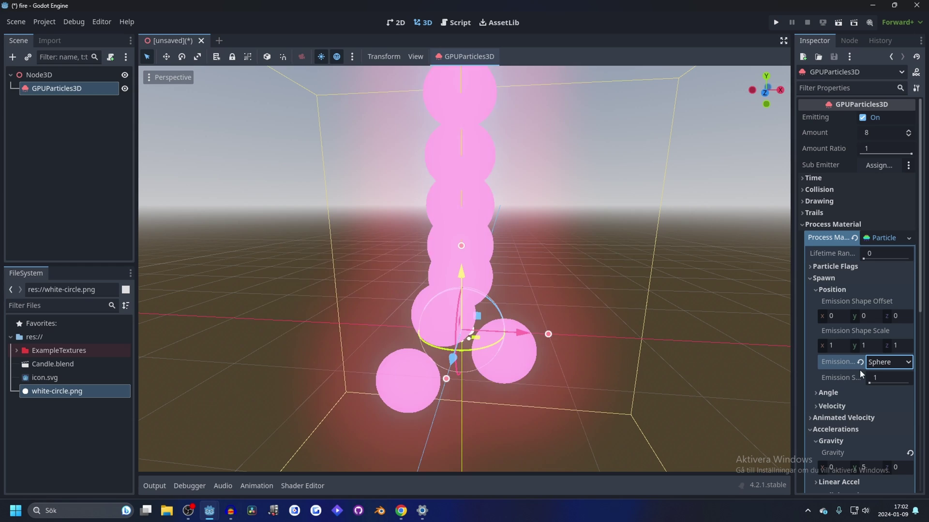
pyautogui.click(877, 378)
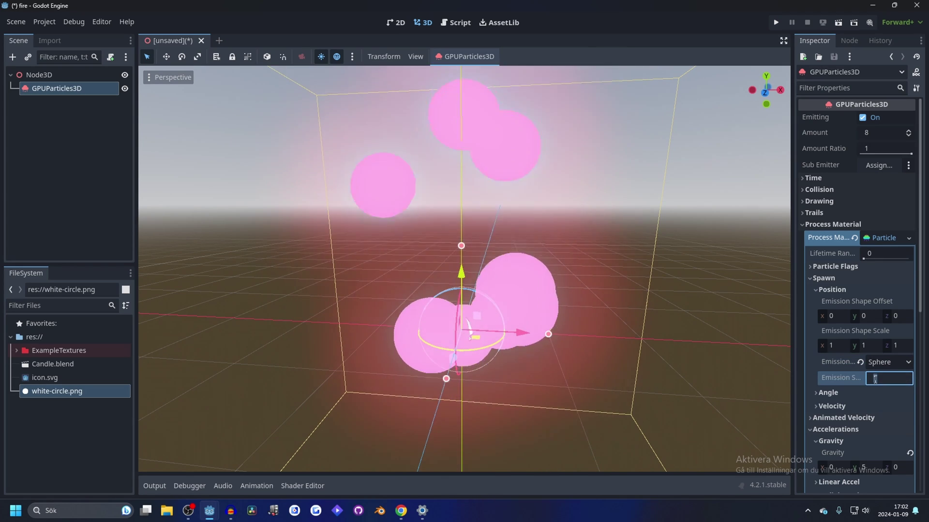
pyautogui.write('0.2')
pyautogui.press('Return')
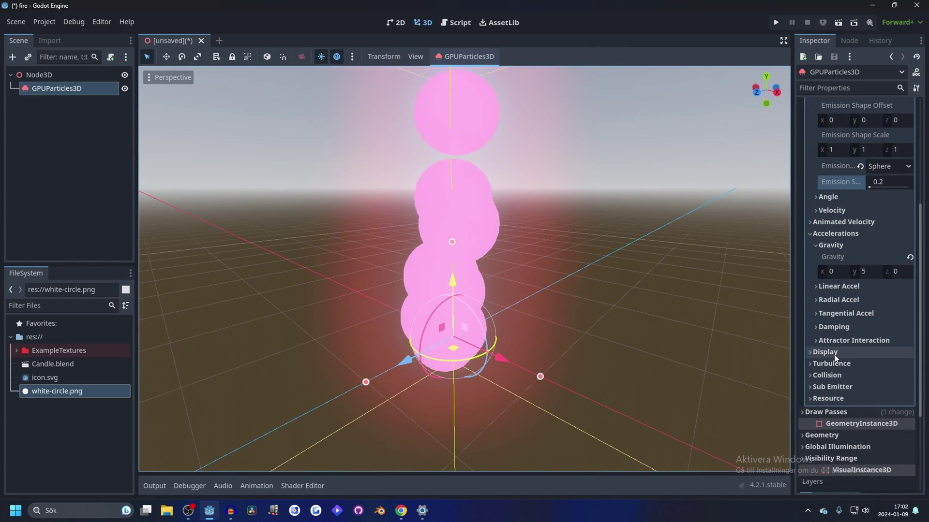
# Add a new CurveTexture as the scale curve in the process material's display scale settings
pyautogui.click(828, 353)
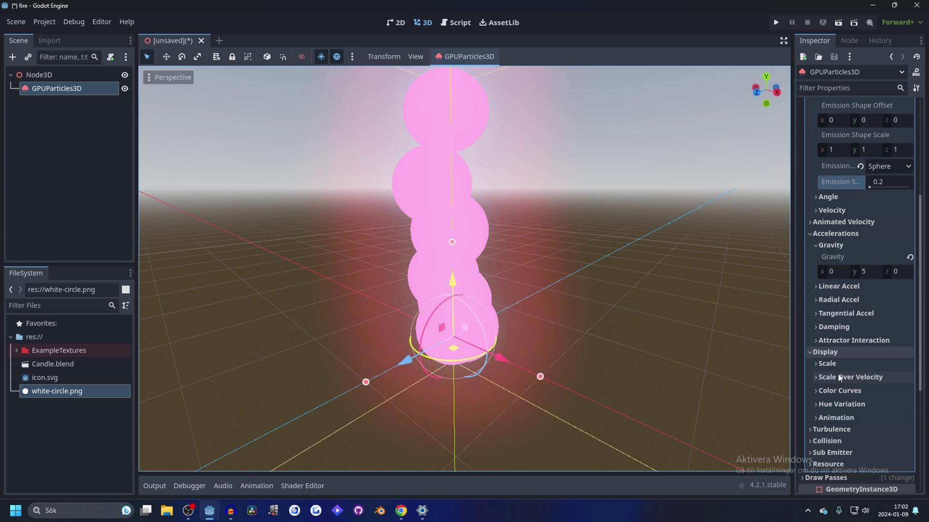
pyautogui.click(830, 363)
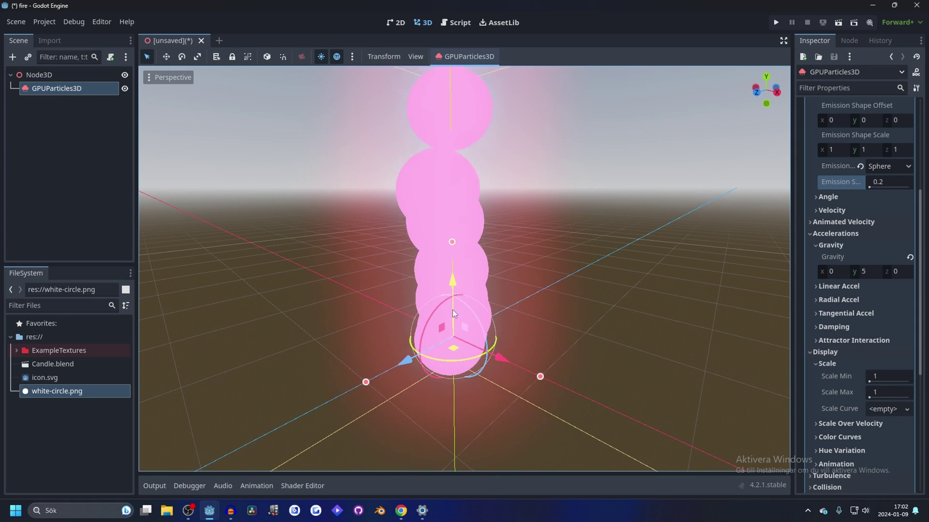
pyautogui.scroll(-3, 442, 200)
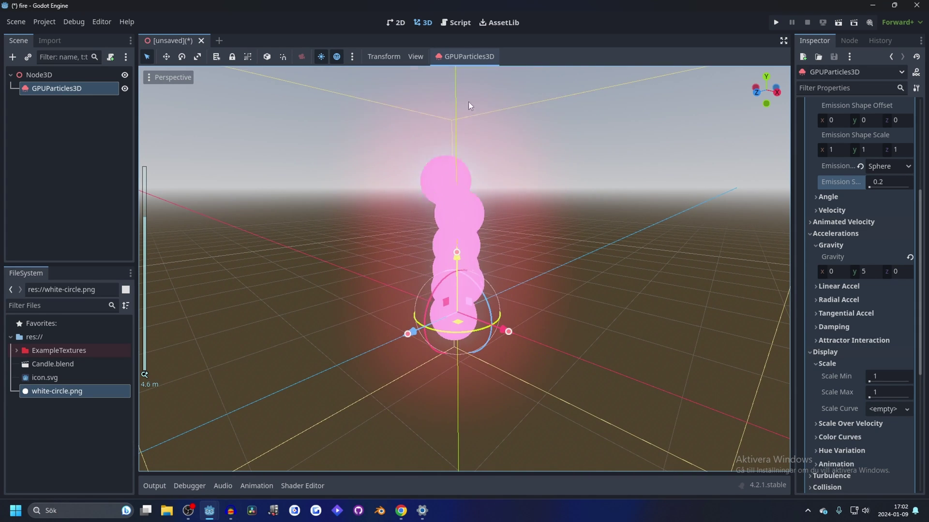
pyautogui.scroll(3, 450, 116)
pyautogui.click(883, 409)
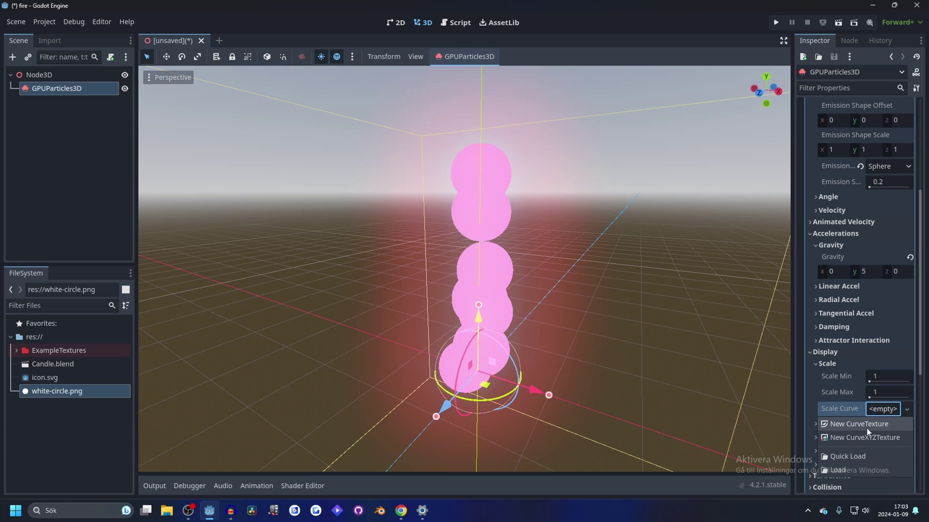
pyautogui.click(865, 428)
# Shape the scale curve so it starts at 1 and falls smoothly to 0 at the end of the particle's life
pyautogui.click(882, 409)
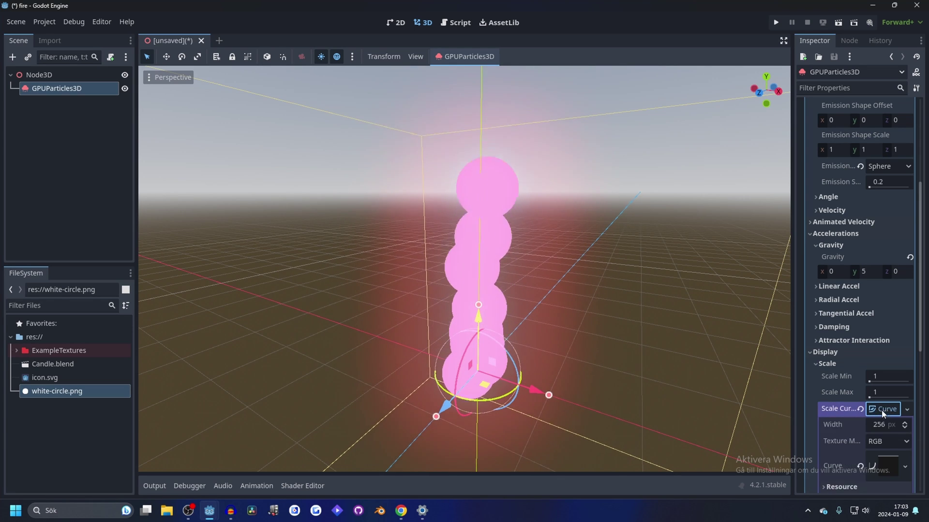
pyautogui.scroll(-4, 880, 339)
pyautogui.click(881, 270)
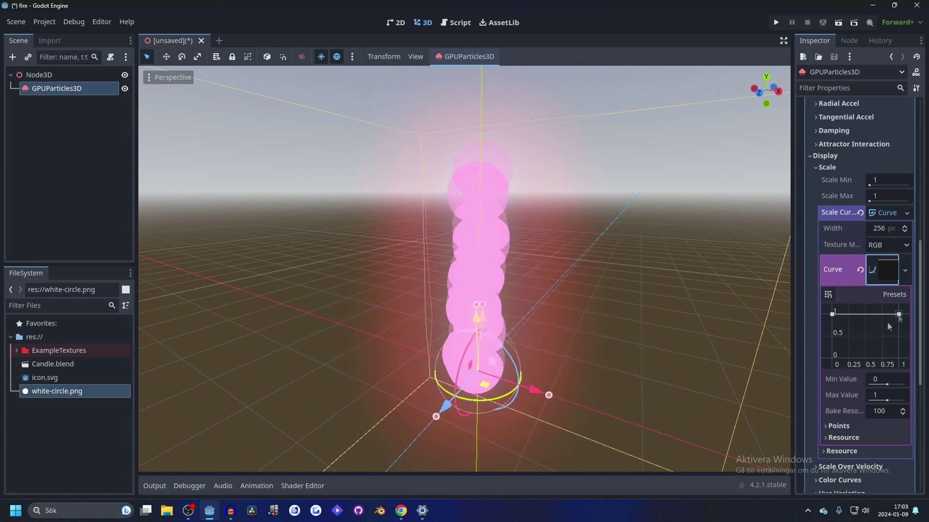
pyautogui.moveTo(899, 315); pyautogui.dragTo(893, 344)
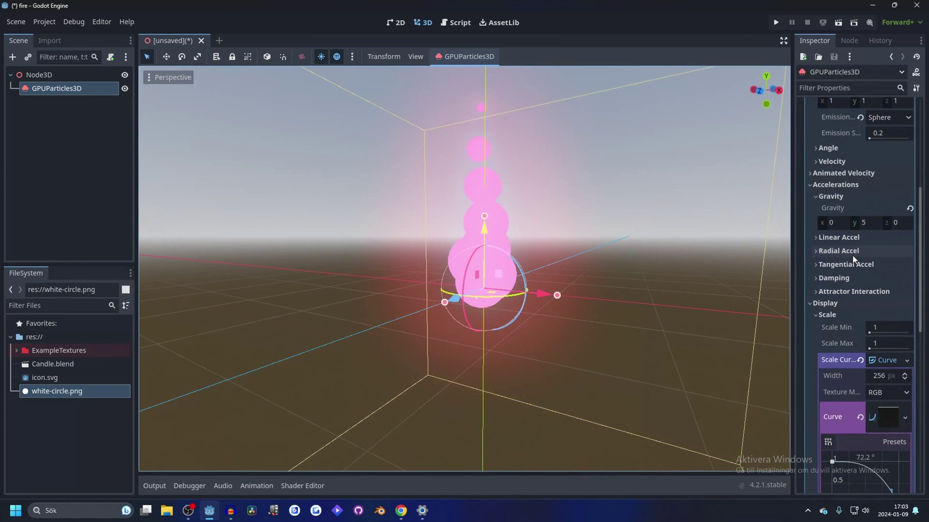
# Set the particle node's time randomness to 1
pyautogui.scroll(5, 851, 255)
pyautogui.click(822, 178)
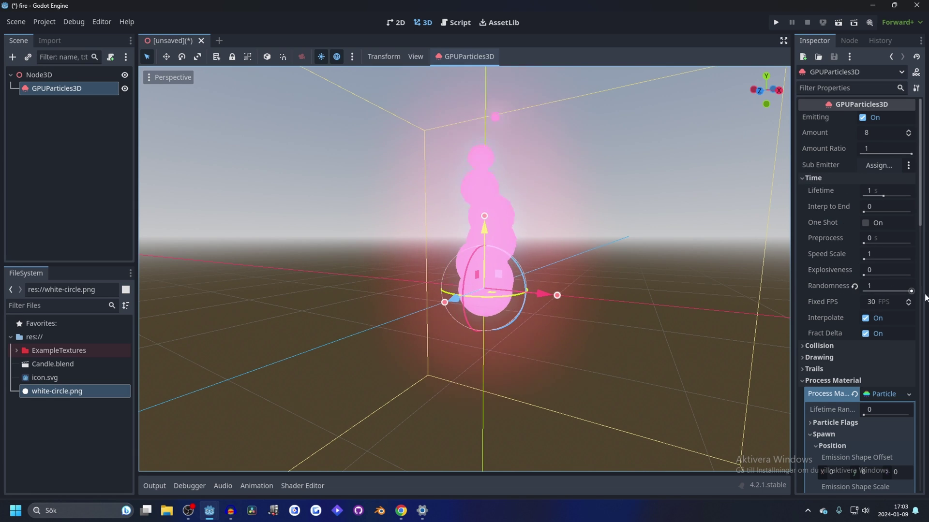
pyautogui.keyDown('shift'); pyautogui.moveTo(538, 145); pyautogui.dragTo(508, 173, button='middle'); pyautogui.keyUp('shift')
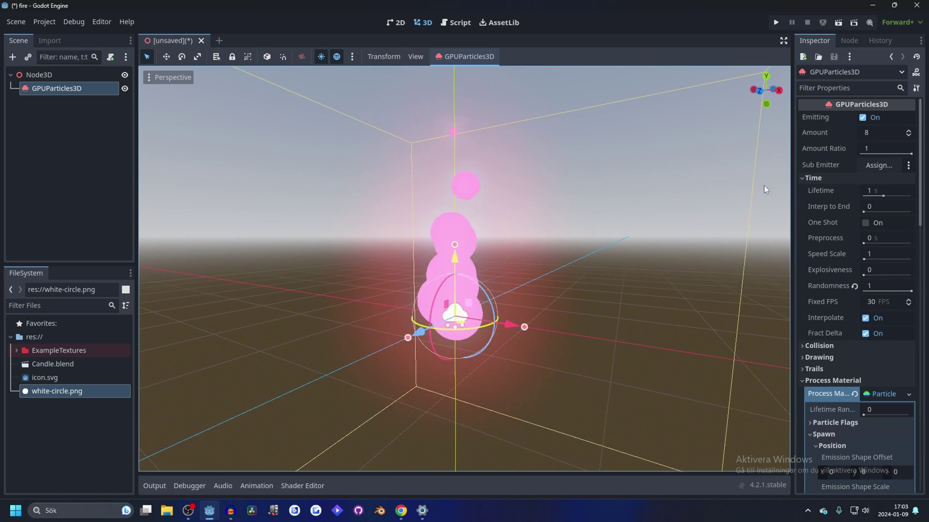
# Try a particle lifetime of 2 seconds and restore it to 1 second
pyautogui.click(875, 190)
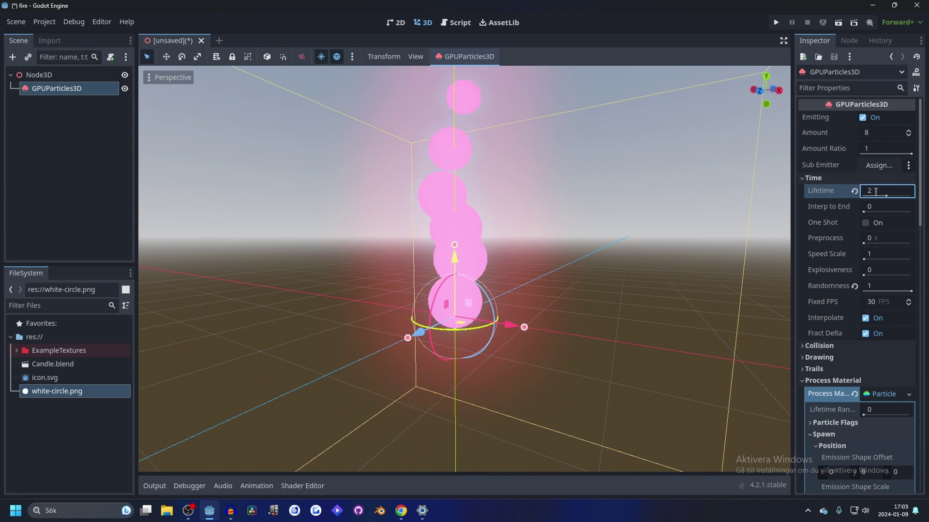
pyautogui.write('2')
pyautogui.press('Return')
pyautogui.click(878, 190)
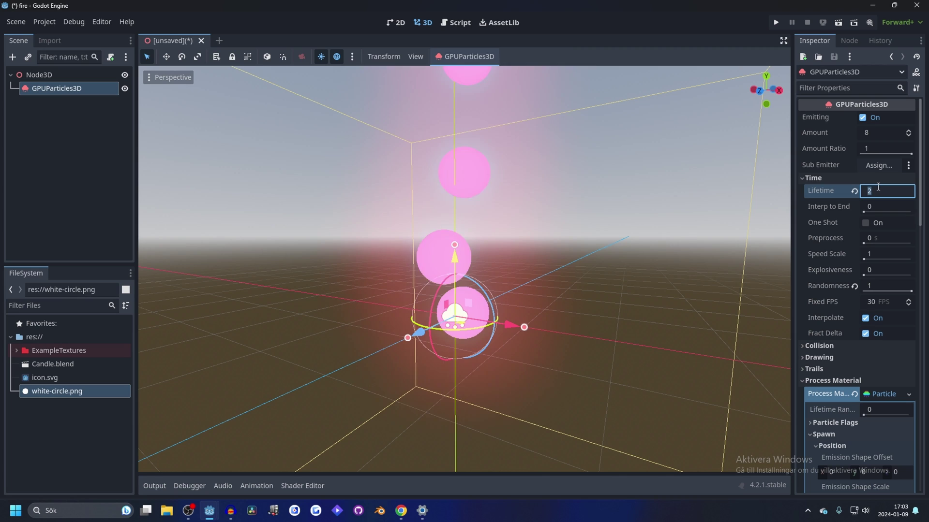
pyautogui.write('1')
pyautogui.press('Return')
# Set the particle amount to 10
pyautogui.moveTo(558, 169)
pyautogui.mouseDown(button='middle')
pyautogui.moveTo(501, 188)
pyautogui.moveTo(562, 178)
pyautogui.mouseUp(button='middle')
pyautogui.scroll(3, 501, 188)
pyautogui.scroll(-3, 562, 178)
pyautogui.click(883, 132)
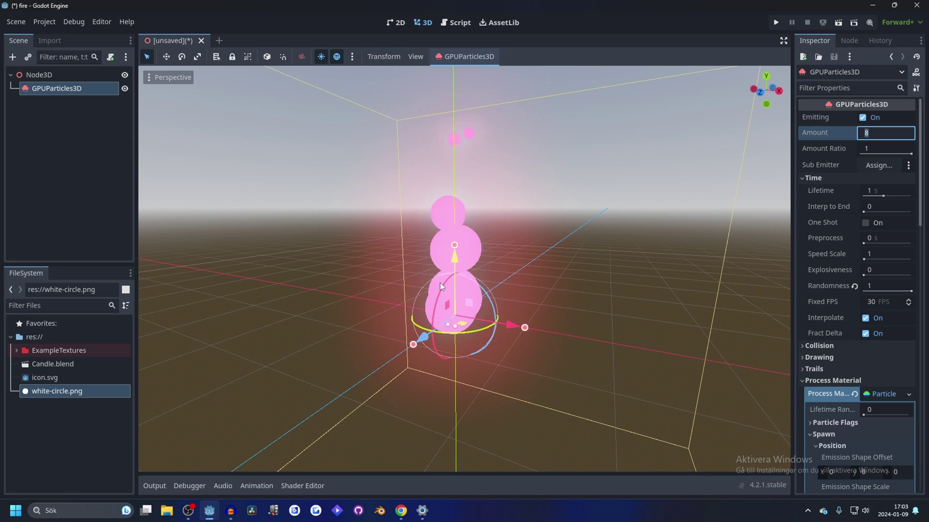
pyautogui.write('1')
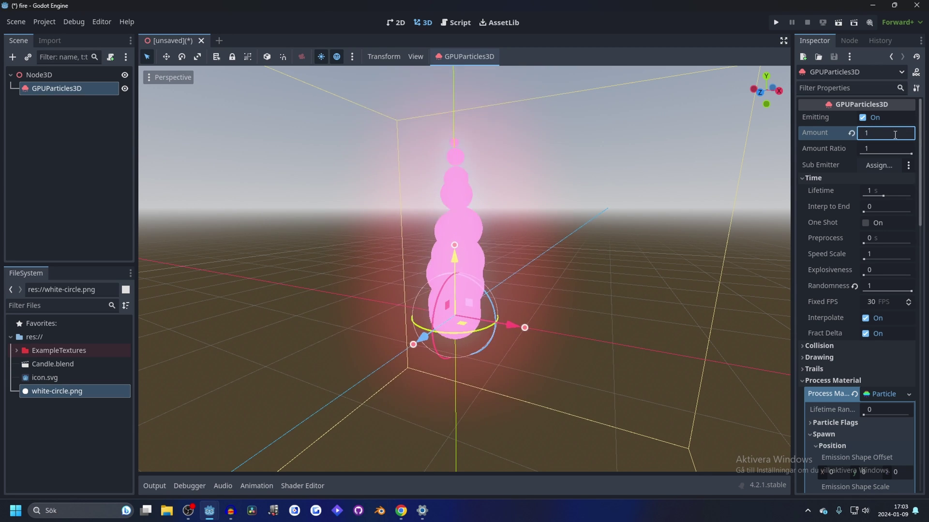
pyautogui.write('0')
# Set both the minimum and maximum damping of the process material to 1
pyautogui.scroll(-10, 891, 240)
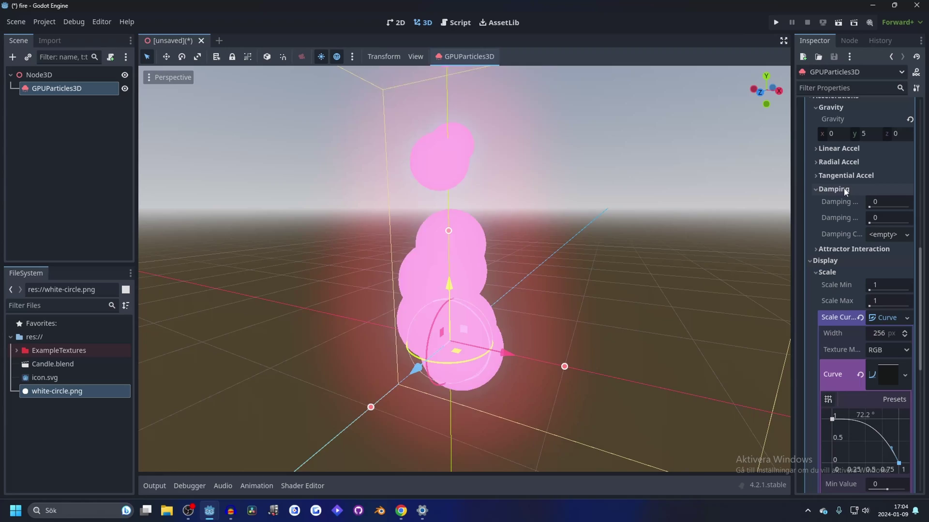
pyautogui.moveTo(869, 207); pyautogui.dragTo(869, 207)
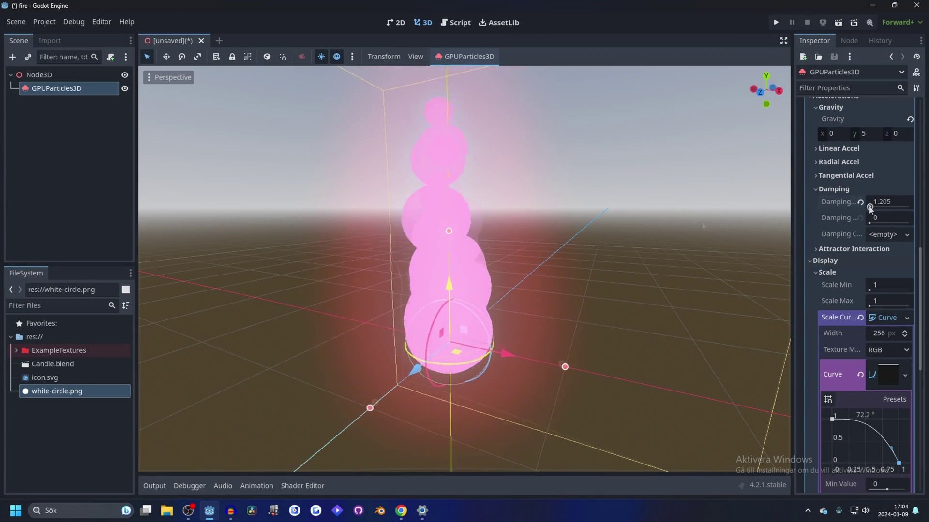
pyautogui.moveTo(869, 207); pyautogui.dragTo(873, 206)
pyautogui.moveTo(530, 214); pyautogui.dragTo(468, 213, button='middle')
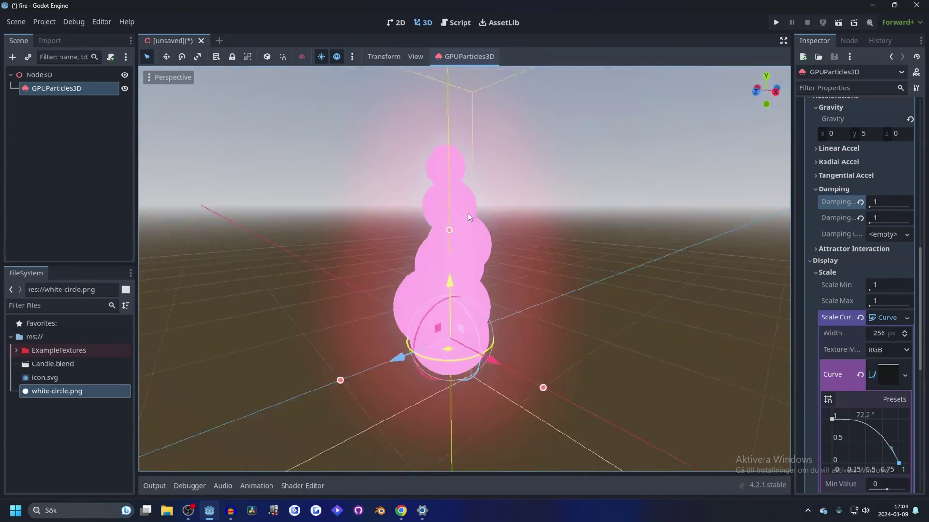
pyautogui.moveTo(468, 213); pyautogui.dragTo(430, 214, button='middle')
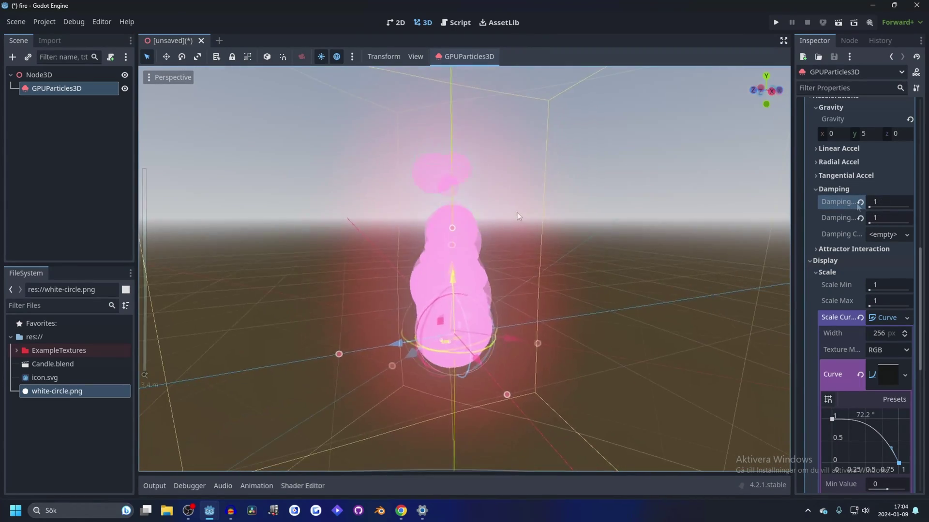
pyautogui.moveTo(517, 213); pyautogui.dragTo(629, 212, button='middle')
# Change the Pass 1 quad material's emission colour to dark red and its energy multiplier to 16
pyautogui.scroll(10, 846, 213)
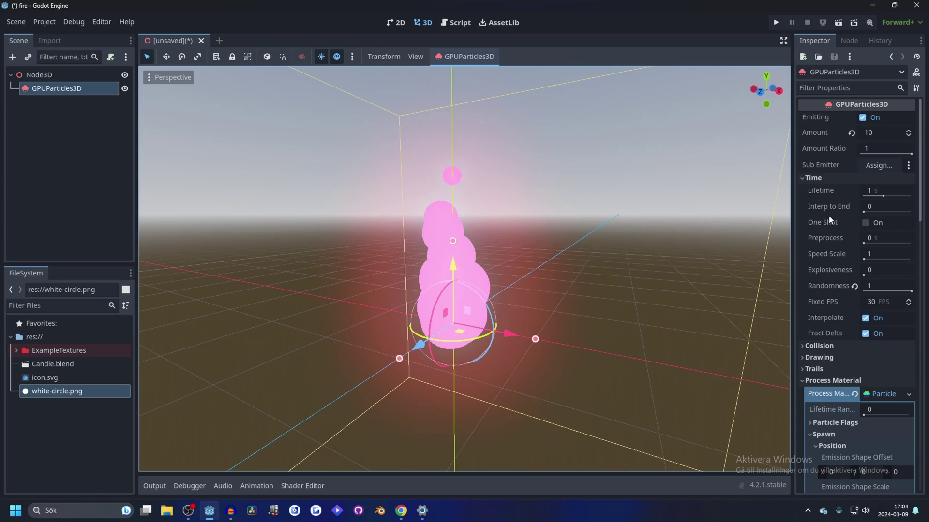
pyautogui.scroll(2, 822, 203)
pyautogui.click(817, 179)
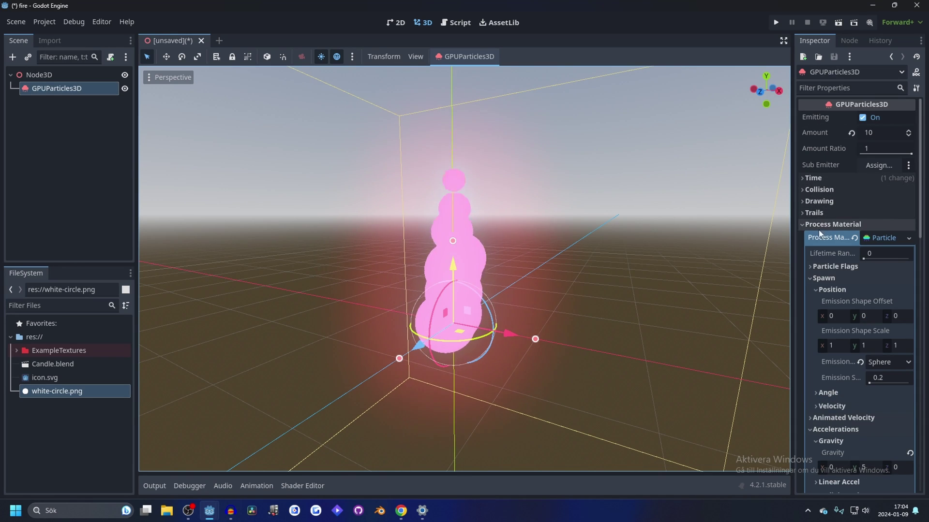
pyautogui.click(819, 225)
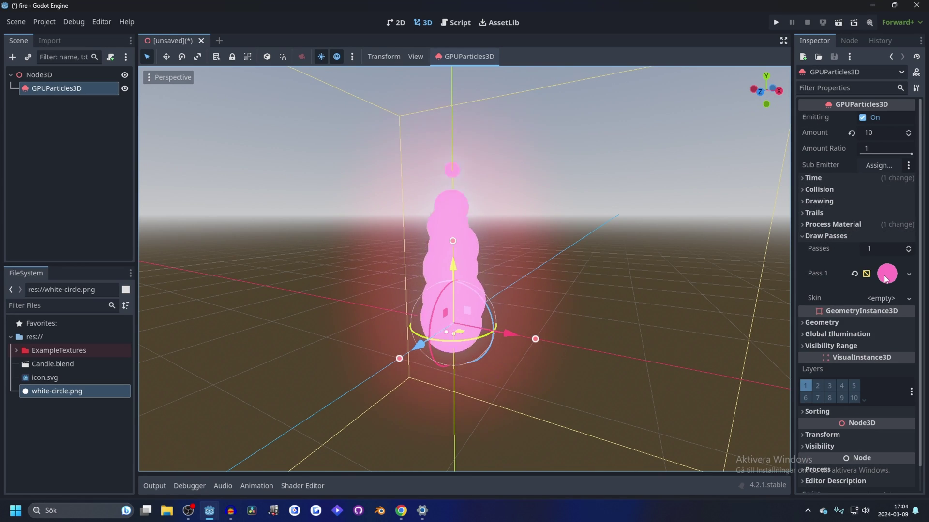
pyautogui.click(886, 273)
pyautogui.scroll(-5, 875, 290)
pyautogui.click(885, 245)
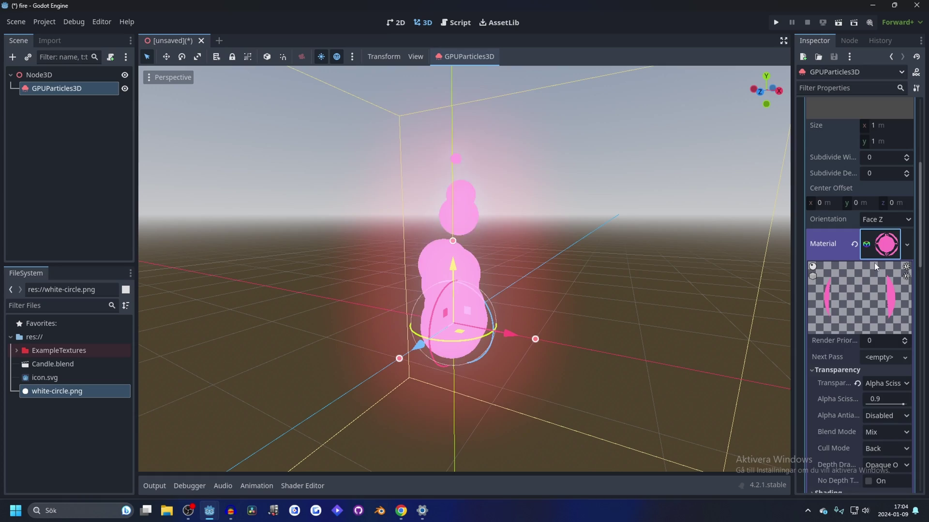
pyautogui.scroll(-3, 878, 290)
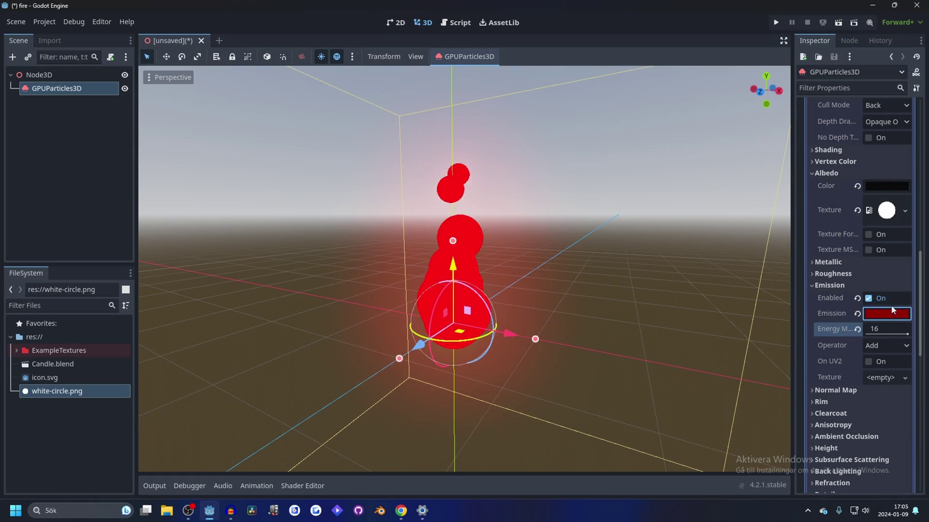
pyautogui.scroll(5, 509, 272)
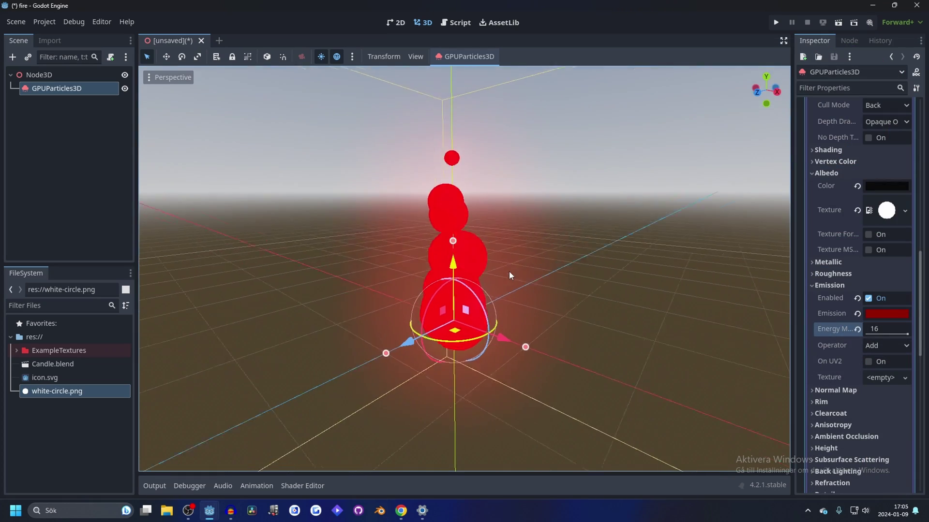
pyautogui.moveTo(567, 239); pyautogui.dragTo(591, 201, button='middle')
pyautogui.scroll(-5, 562, 220)
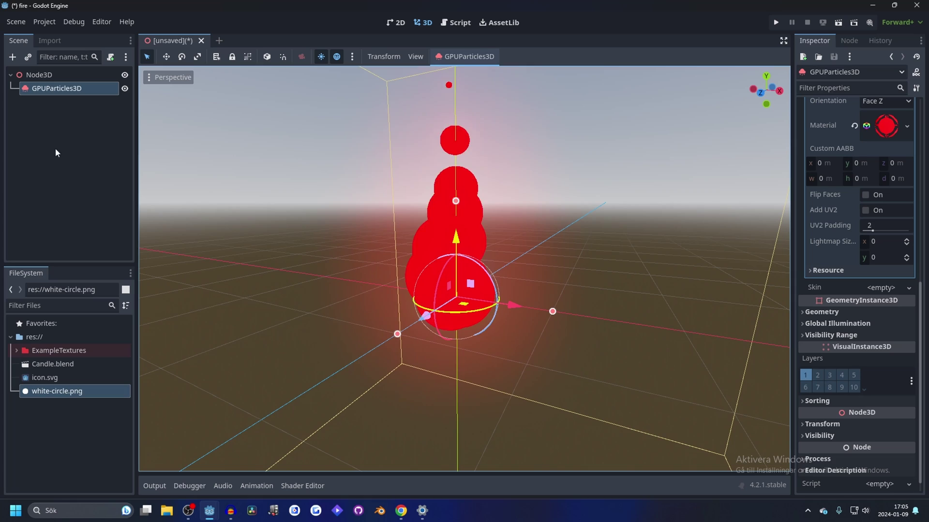
# Duplicate the GPUParticles3D node with the copy offset along the Z axis, and make the copy's Pass 1 mesh unique
pyautogui.hotkey('ctrl', 'd')
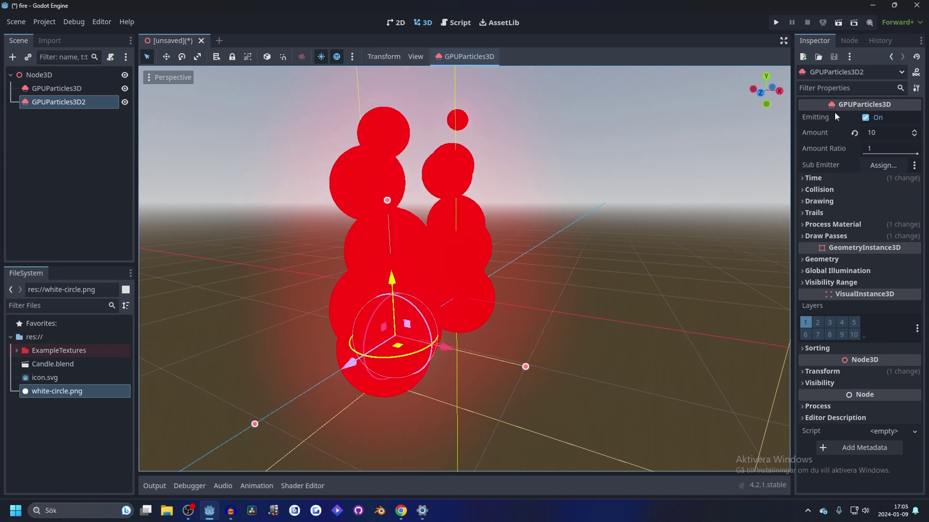
pyautogui.click(849, 235)
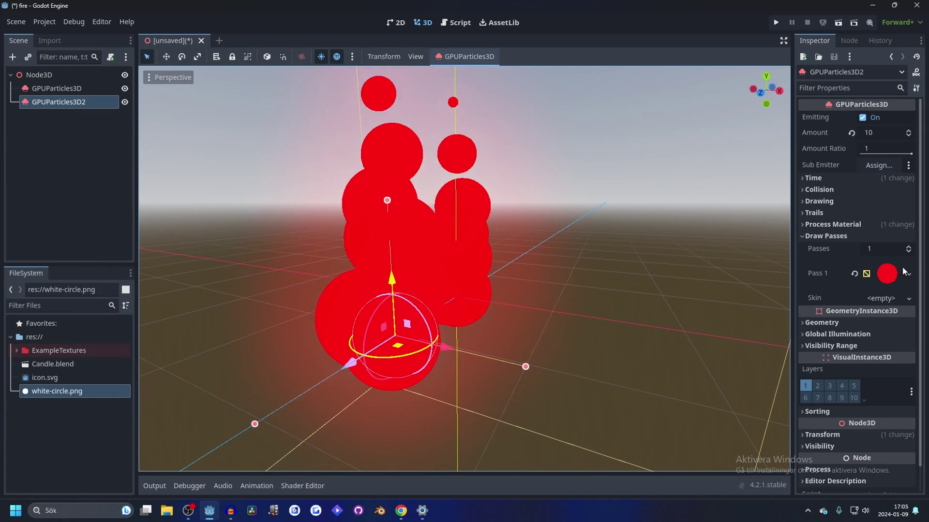
pyautogui.click(895, 272)
pyautogui.click(908, 274)
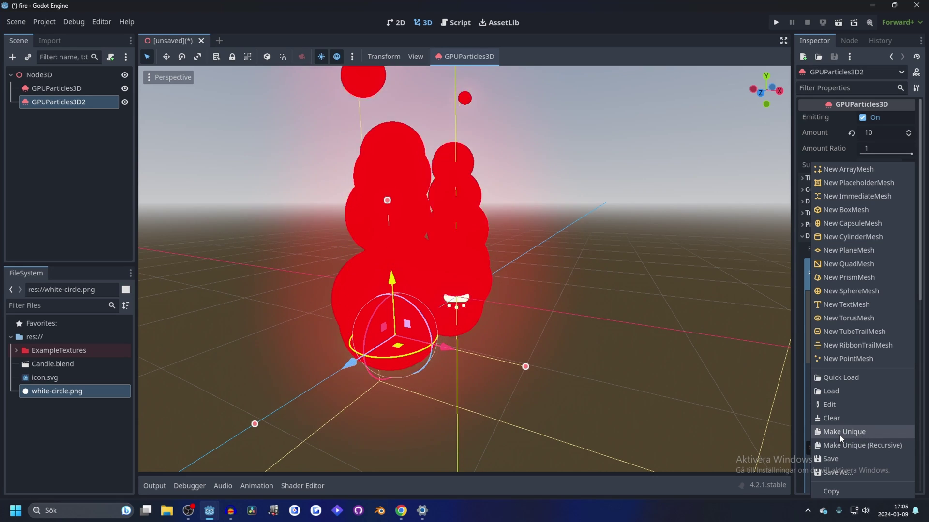
pyautogui.click(840, 435)
# Make the Pass 1 quad's material and the process material of GPUParticles3D2 unique
pyautogui.scroll(-3, 851, 300)
pyautogui.click(905, 337)
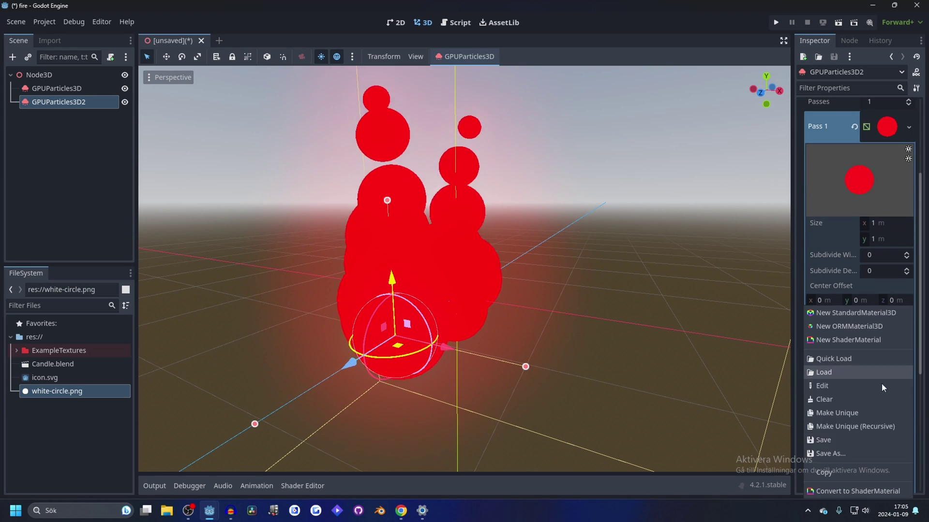
pyautogui.click(842, 415)
pyautogui.scroll(-3, 837, 288)
pyautogui.scroll(6, 839, 288)
pyautogui.click(828, 226)
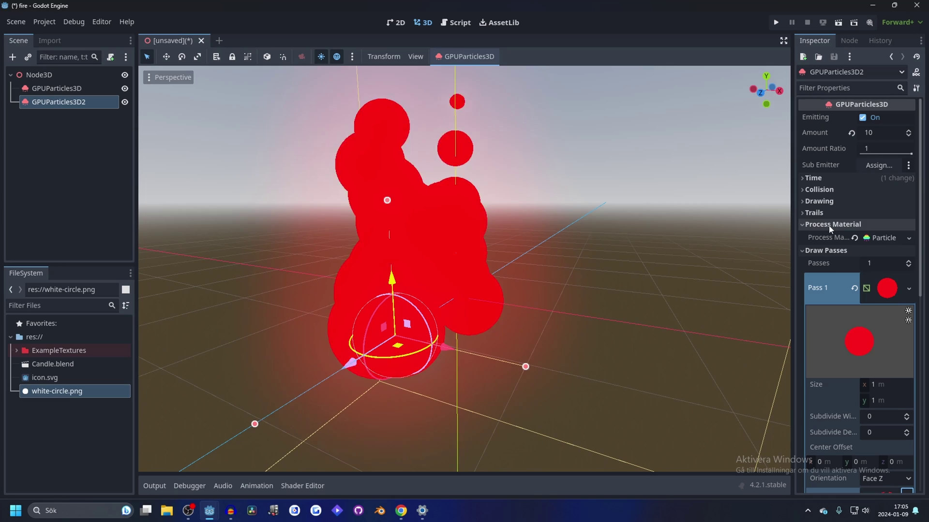
pyautogui.click(908, 238)
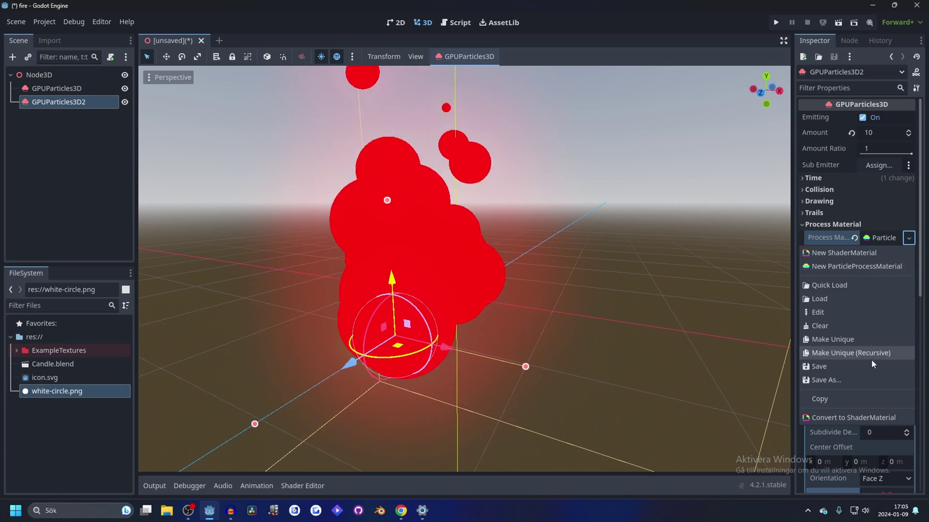
pyautogui.click(837, 339)
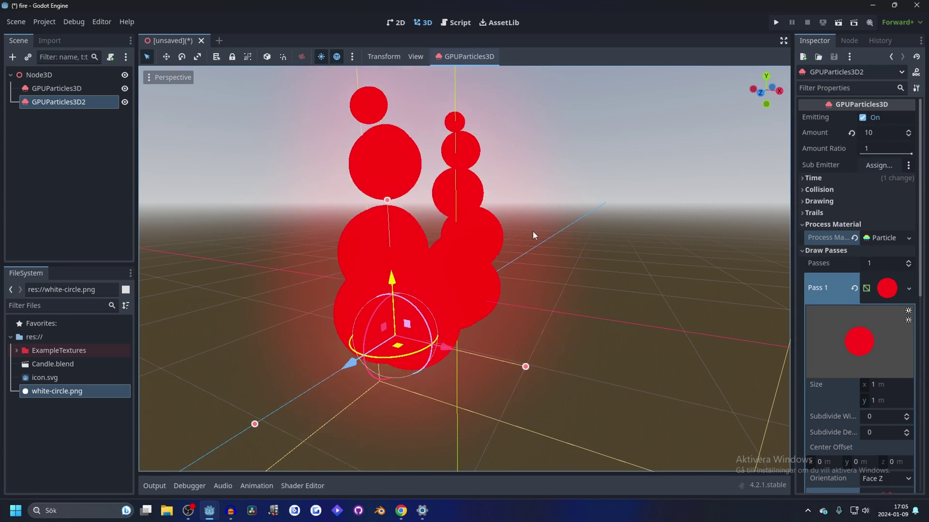
# Disable emission on GPUParticles3D2's Pass 1 quad material and change its albedo colour to dark grey
pyautogui.scroll(-8, 438, 230)
pyautogui.moveTo(533, 235); pyautogui.dragTo(477, 232, button='middle')
pyautogui.scroll(8, 438, 230)
pyautogui.scroll(-3, 880, 332)
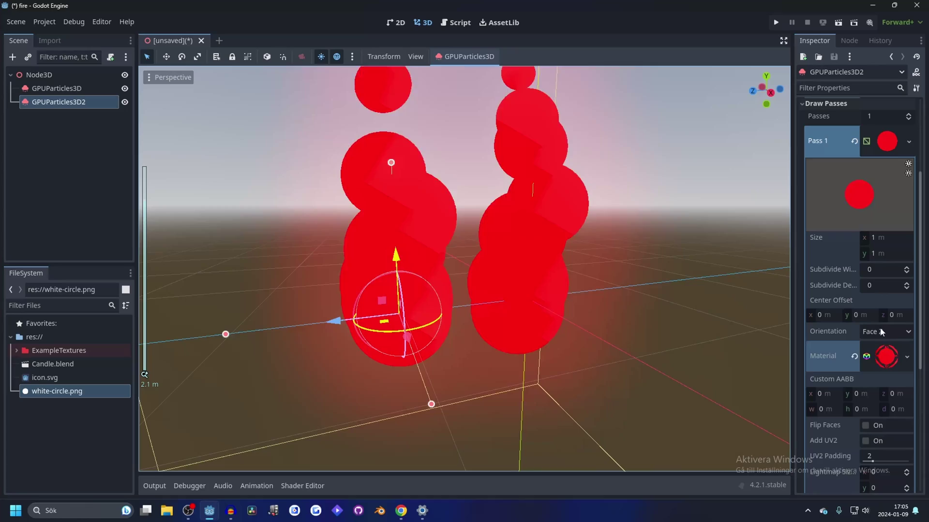
pyautogui.click(876, 357)
pyautogui.scroll(-5, 851, 334)
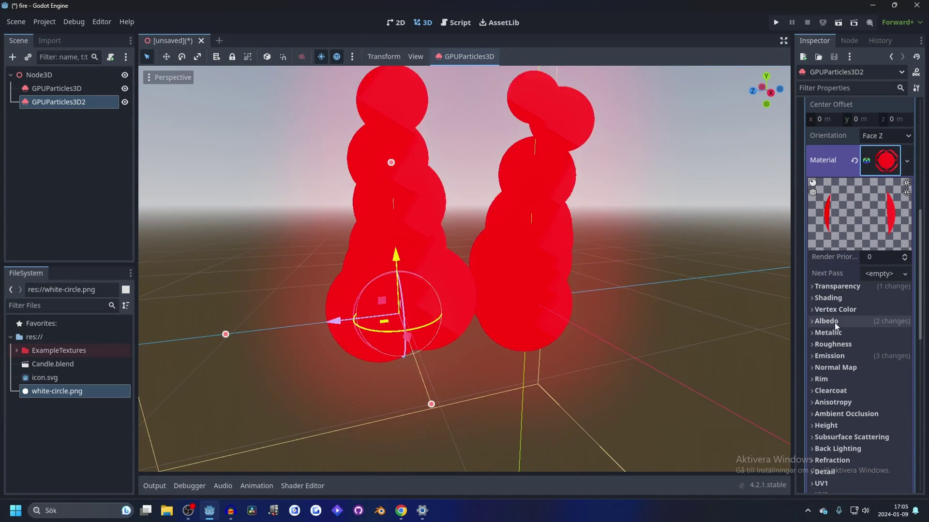
pyautogui.click(827, 322)
pyautogui.scroll(-2, 841, 361)
pyautogui.click(852, 383)
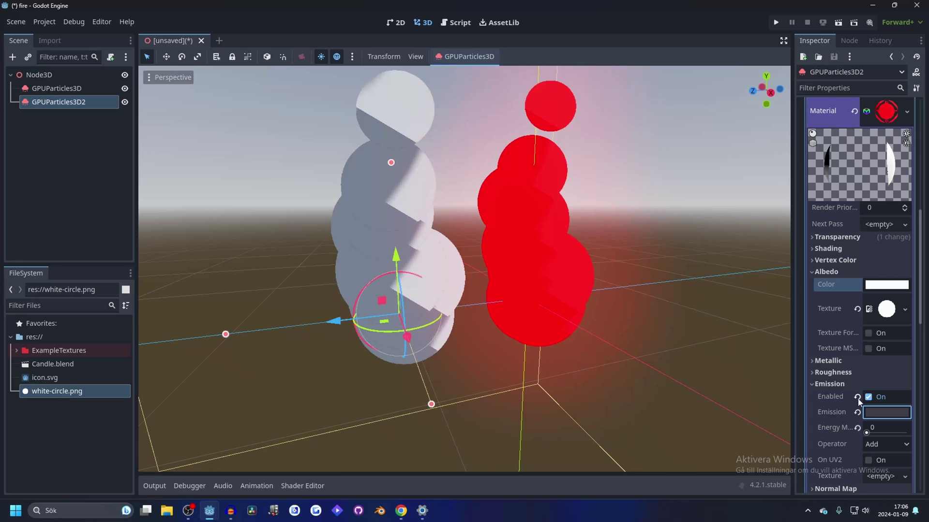
pyautogui.click(829, 384)
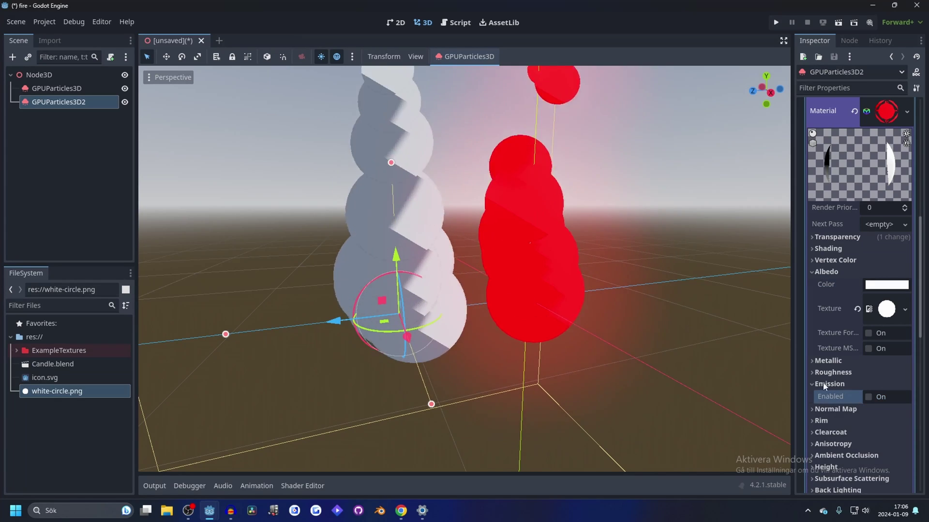
pyautogui.click(887, 284)
pyautogui.moveTo(915, 59); pyautogui.dragTo(922, 101)
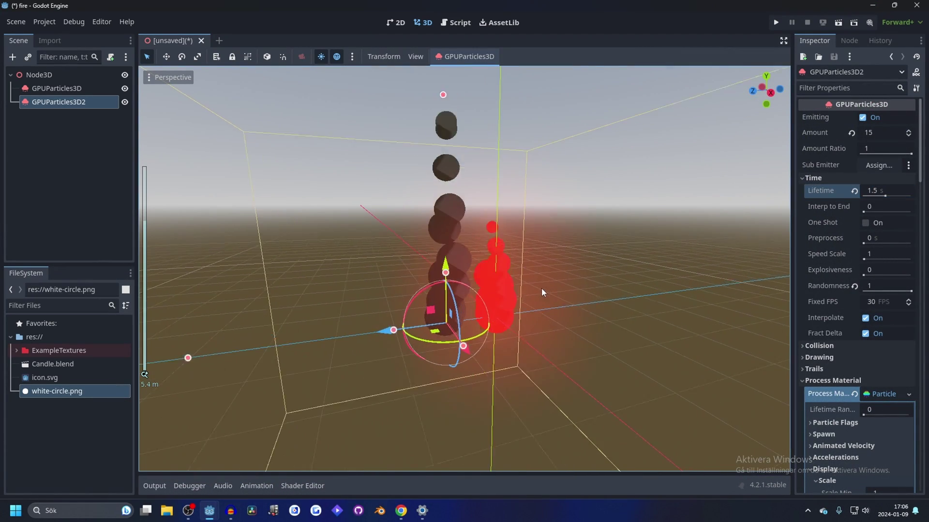
# Set both the minimum and maximum scale of GPUParticles3D2's process material to 0.5
pyautogui.scroll(4, 542, 289)
pyautogui.scroll(-6, 887, 355)
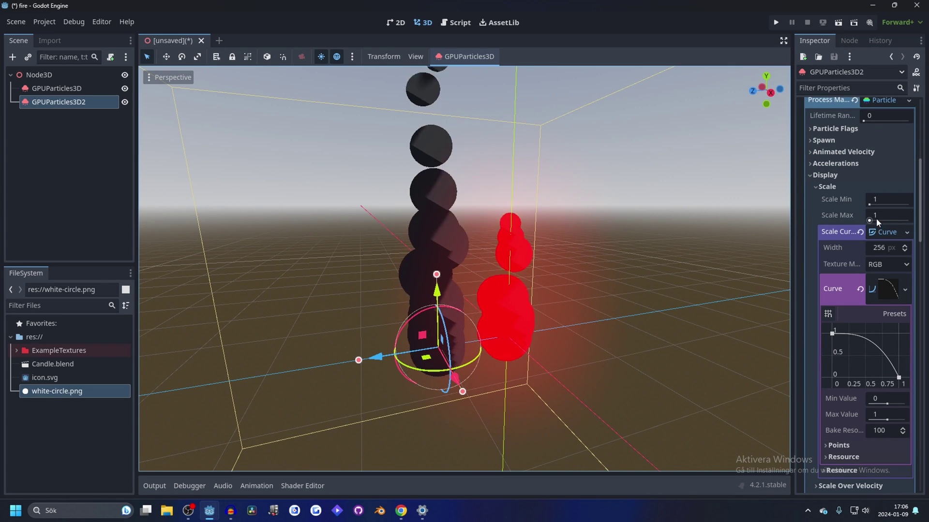
pyautogui.click(892, 216)
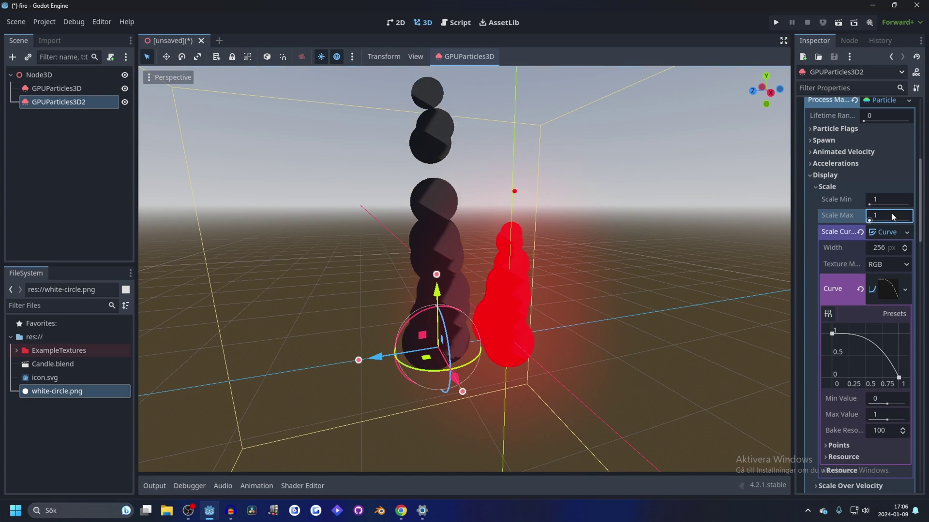
pyautogui.write('0.5')
pyautogui.press('Return')
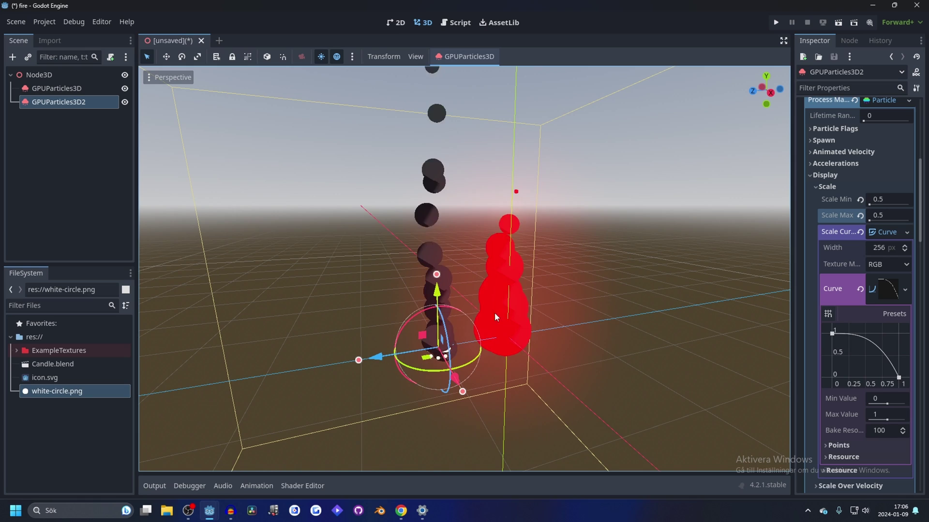
# Move GPUParticles3D2 along the Z axis onto the red particles and make it a child of GPUParticles3D
pyautogui.moveTo(378, 366); pyautogui.dragTo(456, 349)
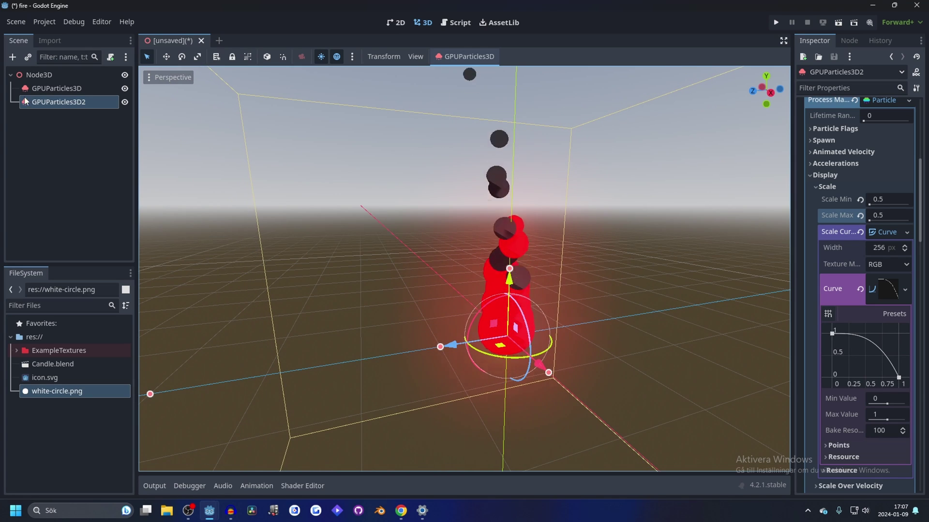
pyautogui.scroll(5, 478, 170)
pyautogui.keyDown('shift'); pyautogui.moveTo(486, 191); pyautogui.dragTo(387, 149, button='middle'); pyautogui.keyUp('shift')
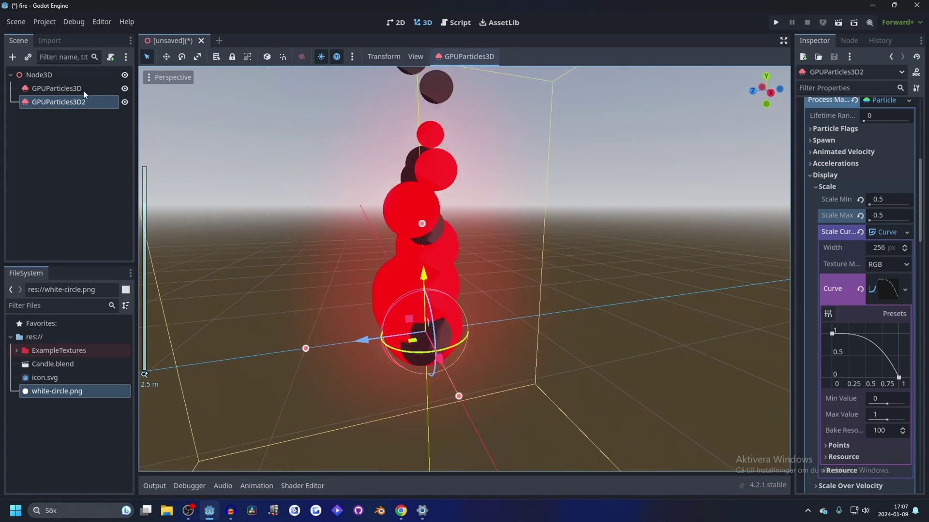
pyautogui.moveTo(60, 103); pyautogui.dragTo(53, 89)
# Filter the Inspector for "tran" to check the Transform properties of the two particle nodes, and clear the filter
pyautogui.click(65, 102)
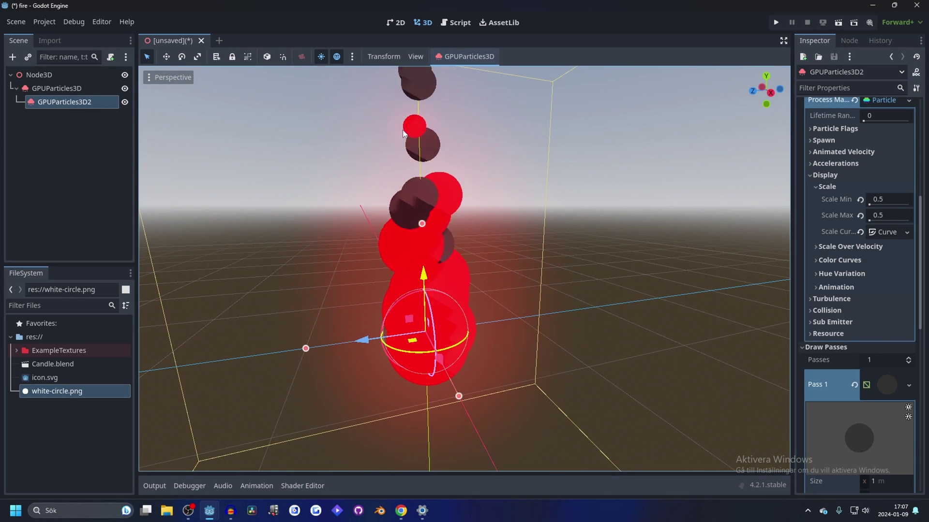
pyautogui.click(842, 86)
pyautogui.write('tran')
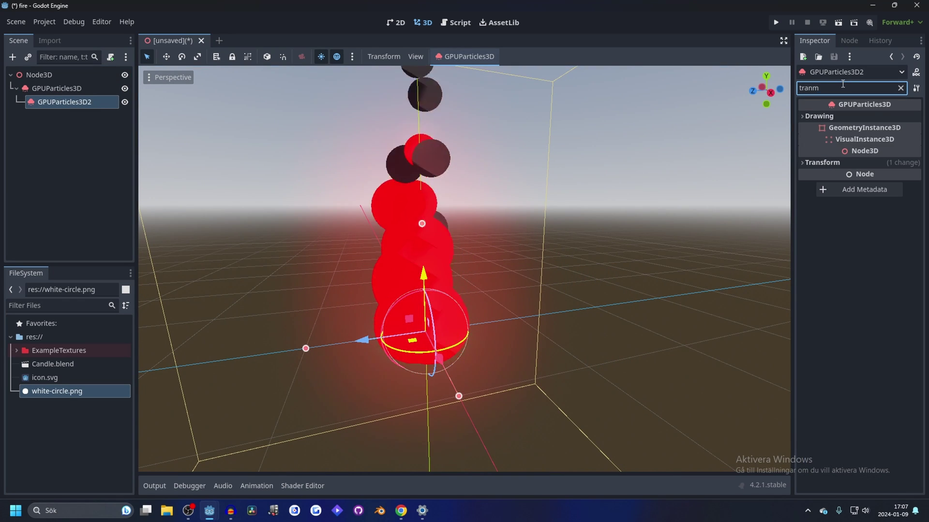
pyautogui.click(822, 185)
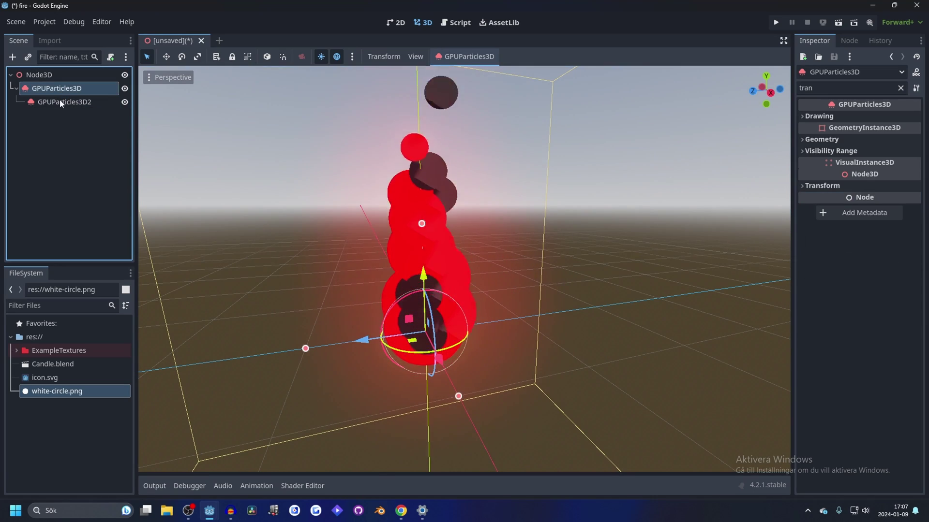
pyautogui.click(901, 88)
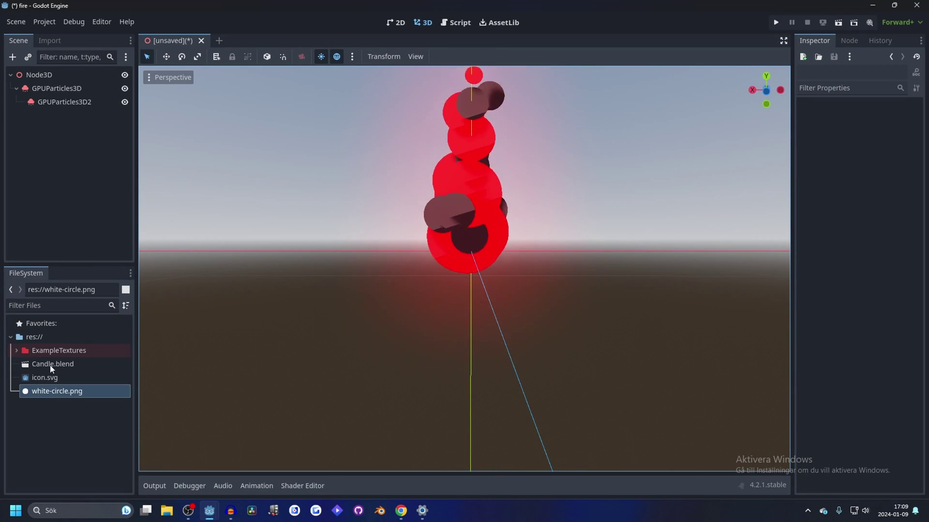
# Add Candle.blend to the scene as a child of Node3D
pyautogui.moveTo(52, 369); pyautogui.dragTo(47, 75)
pyautogui.rightClick(56, 115)
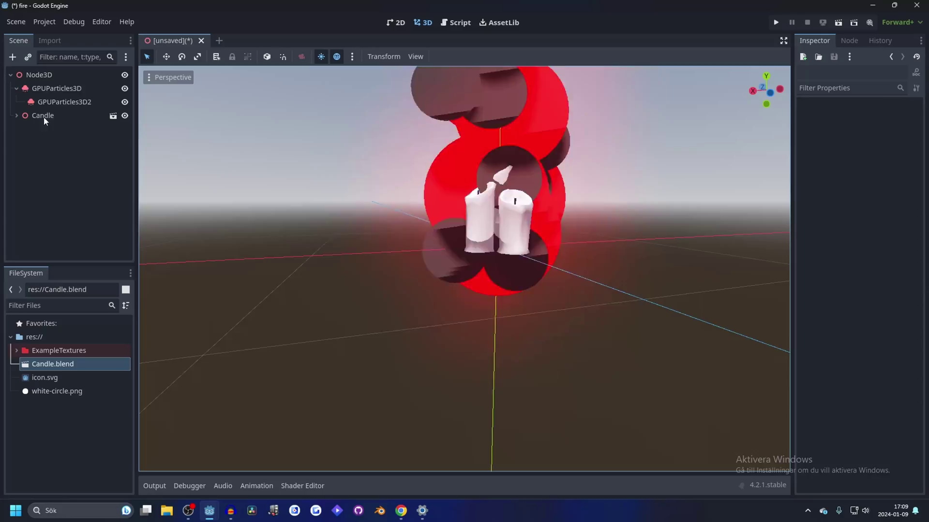
# Set the minimum and maximum particle scale to 0.1 on both particle nodes and the emission sphere radius to 0.05
pyautogui.click(55, 89)
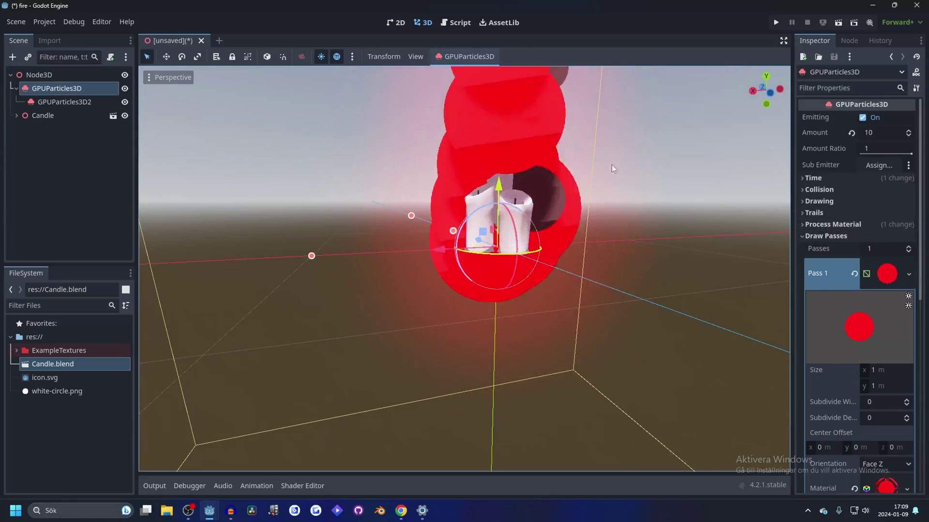
pyautogui.scroll(-3, 813, 232)
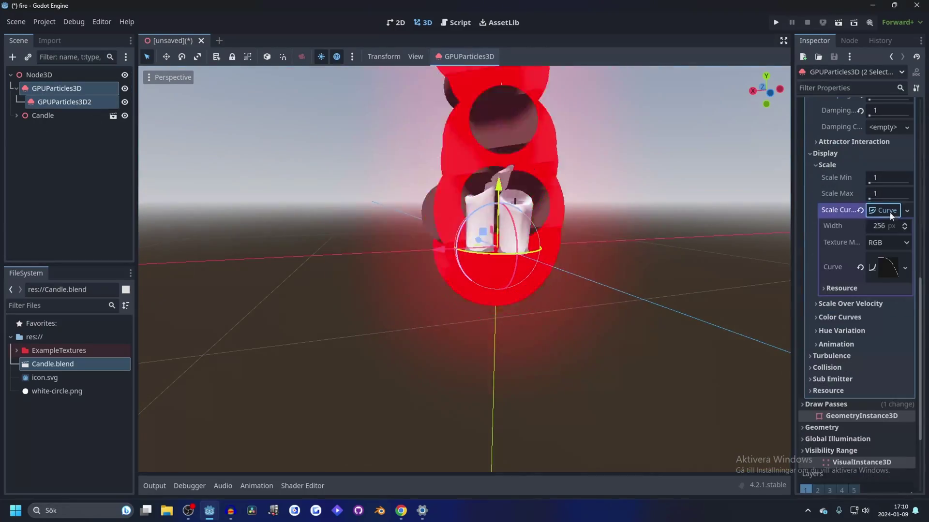
pyautogui.scroll(3, 597, 149)
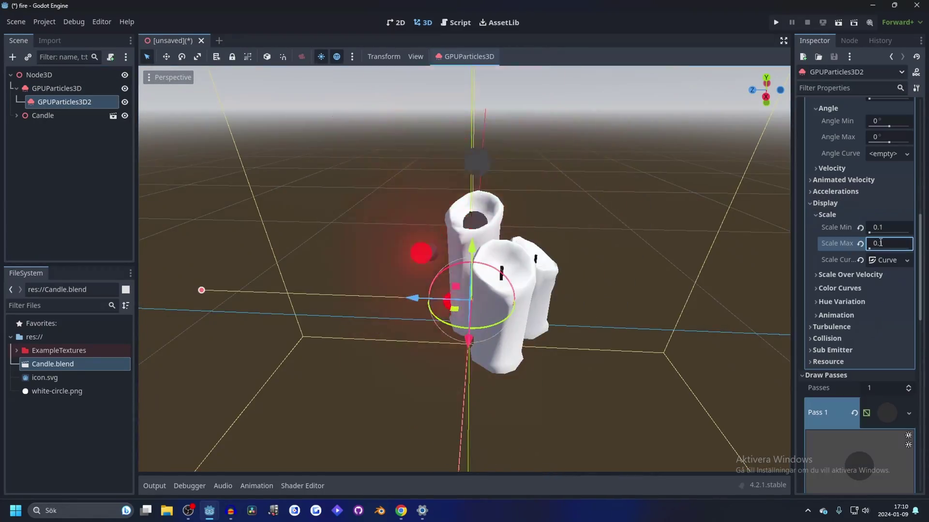
pyautogui.scroll(10, 861, 242)
pyautogui.click(890, 339)
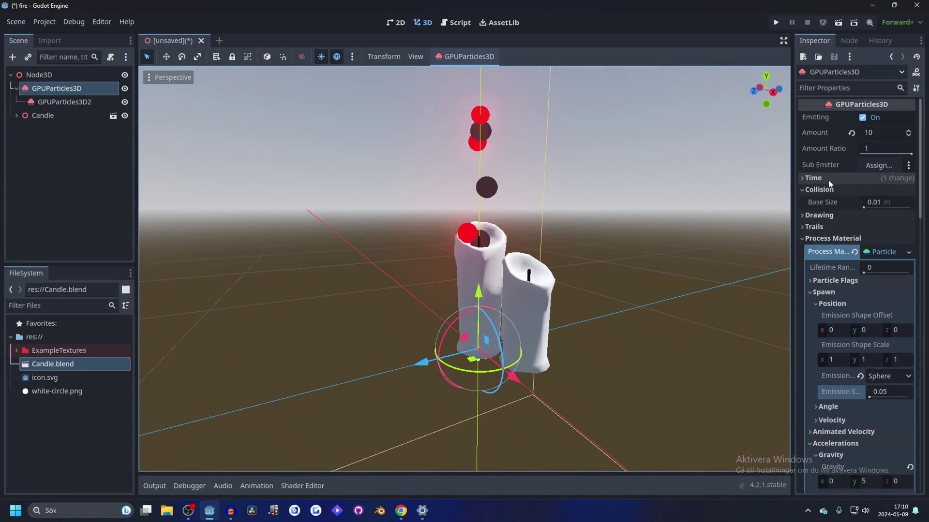
# Set GPUParticles3D's gravity Y to 1.61 and raise the node along the Y axis to the tall candle's wick
pyautogui.scroll(-5, 859, 290)
pyautogui.scroll(2, 831, 254)
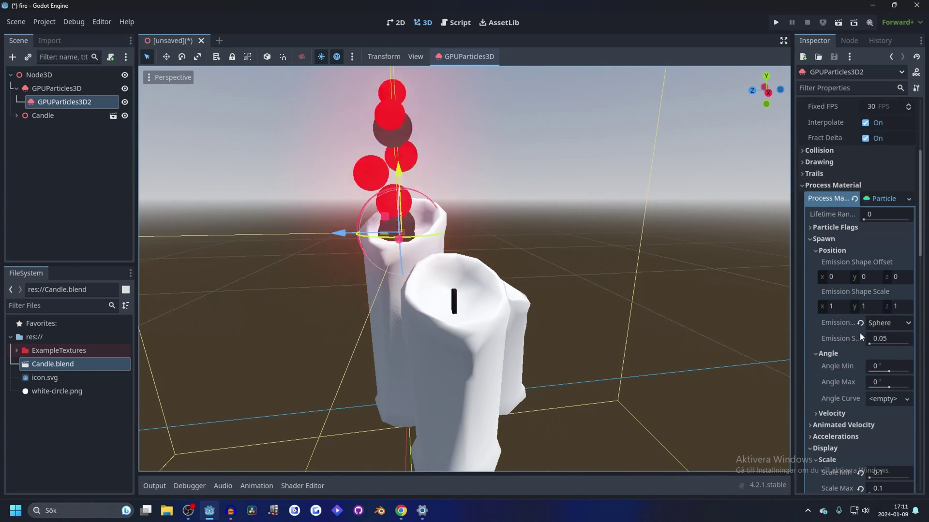
pyautogui.scroll(-5, 842, 329)
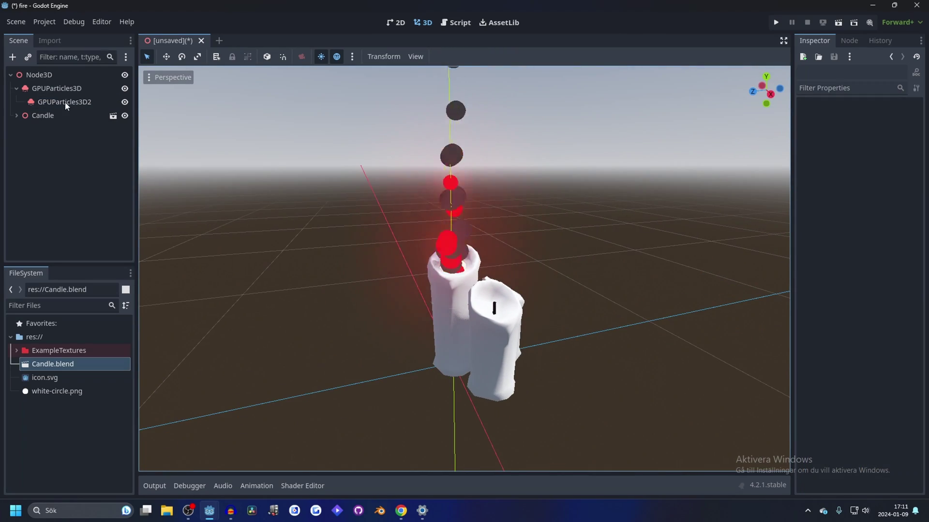
# Set GPUParticles3D2's amount to 10 and adjust its process material to a gravity Y of 2 with zero damping
pyautogui.click(67, 106)
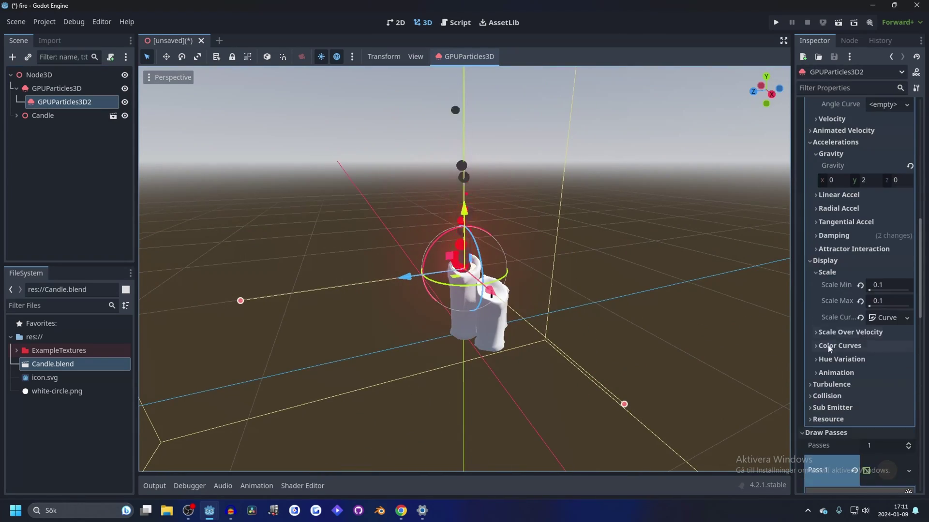
pyautogui.scroll(3, 651, 213)
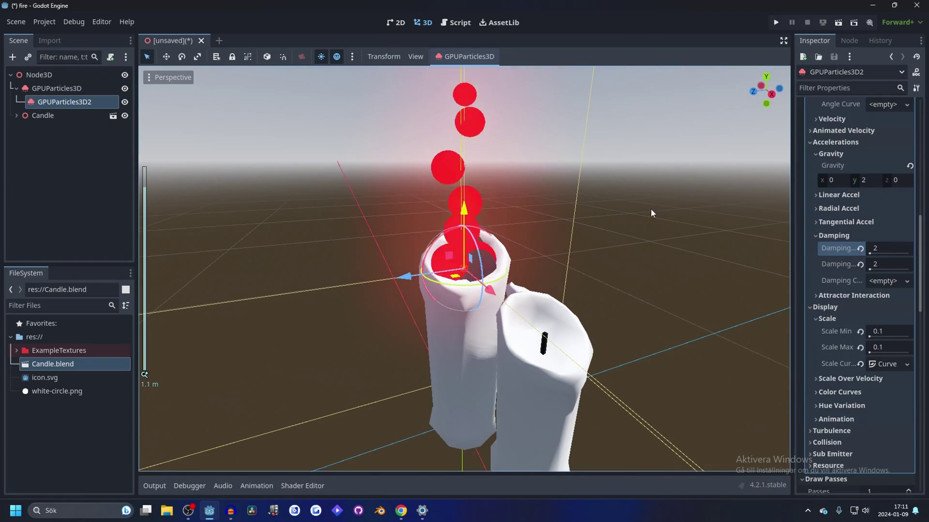
pyautogui.click(886, 248)
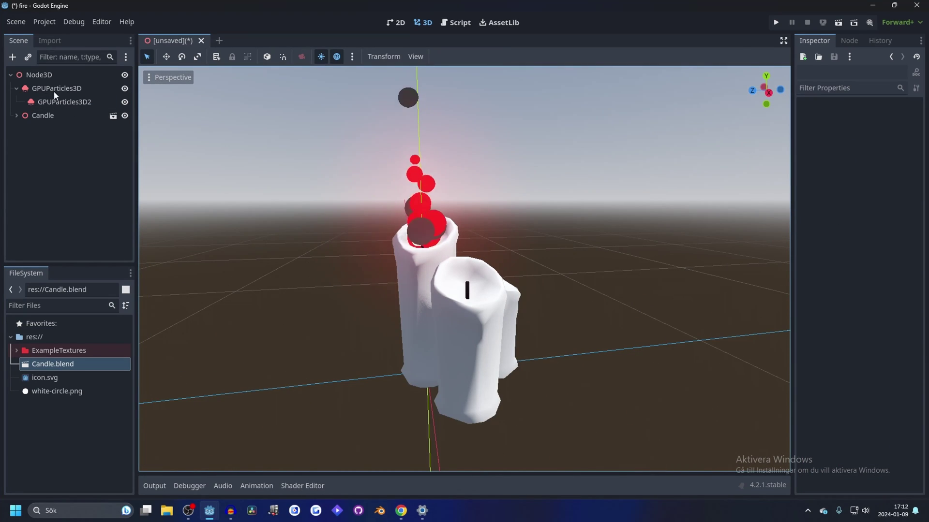
# Expand the ExampleTextures folder and select FireTexture.png in Example1
pyautogui.click(17, 350)
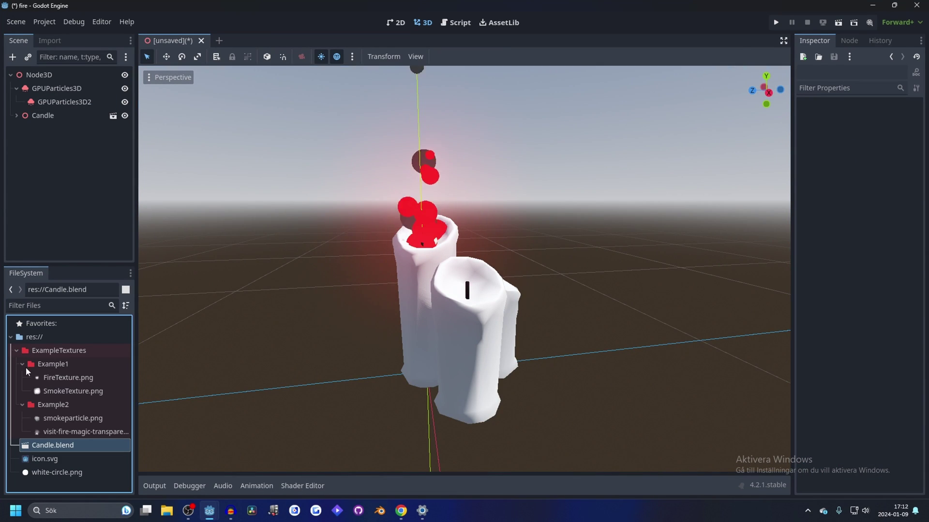
pyautogui.click(63, 379)
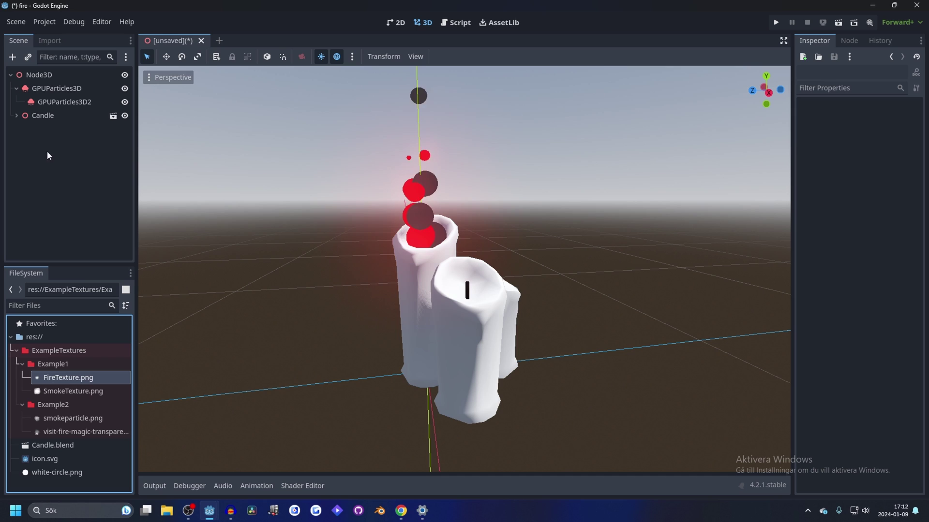
# Rename the parent particle node as Fire and its child particle node as Smoke
pyautogui.click(57, 88)
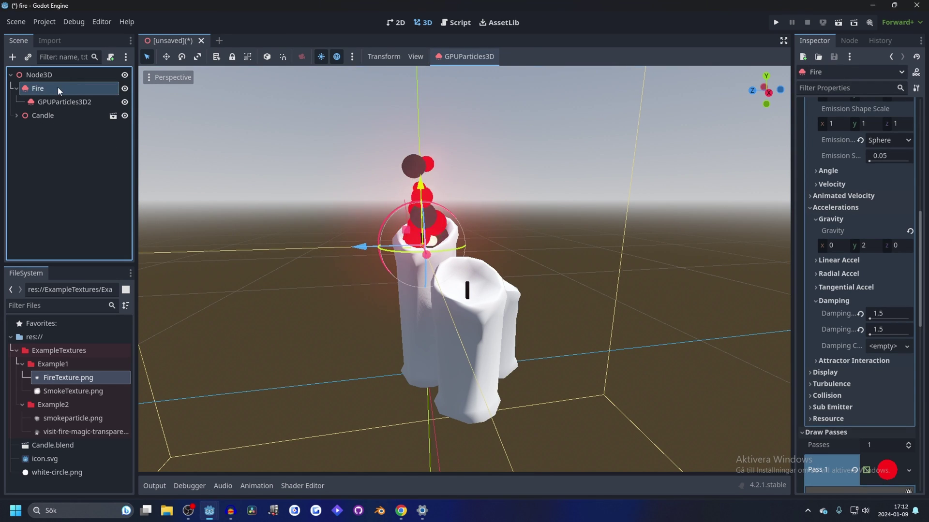
pyautogui.doubleClick(77, 101)
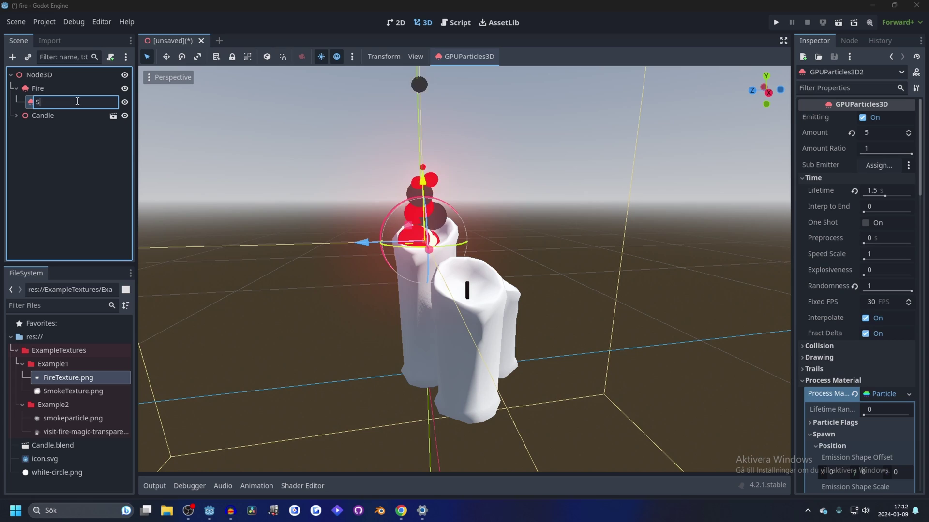
pyautogui.write('Smoke')
pyautogui.press('Return')
# Apply FireTexture.png to the Fire node's Pass 1 quad material and SmokeTexture.png to the Smoke node's material
pyautogui.click(48, 88)
pyautogui.scroll(5, 878, 288)
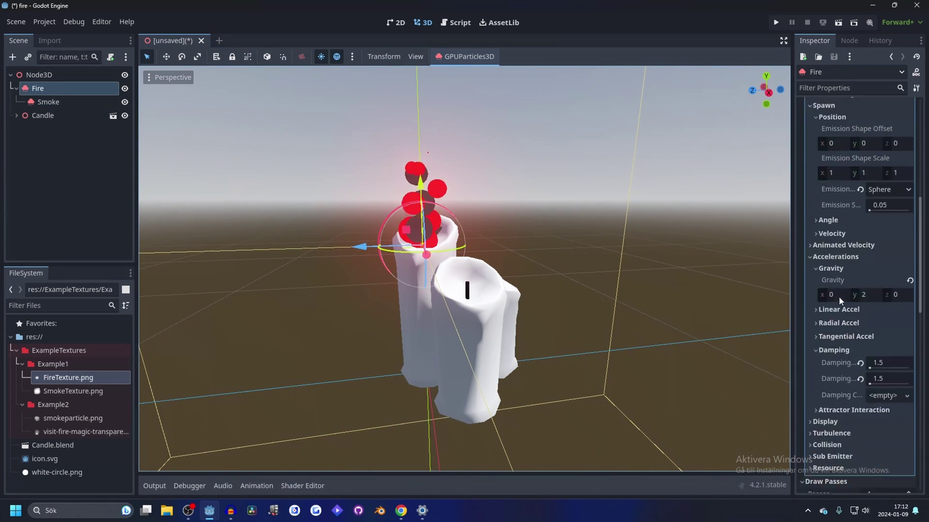
pyautogui.click(832, 198)
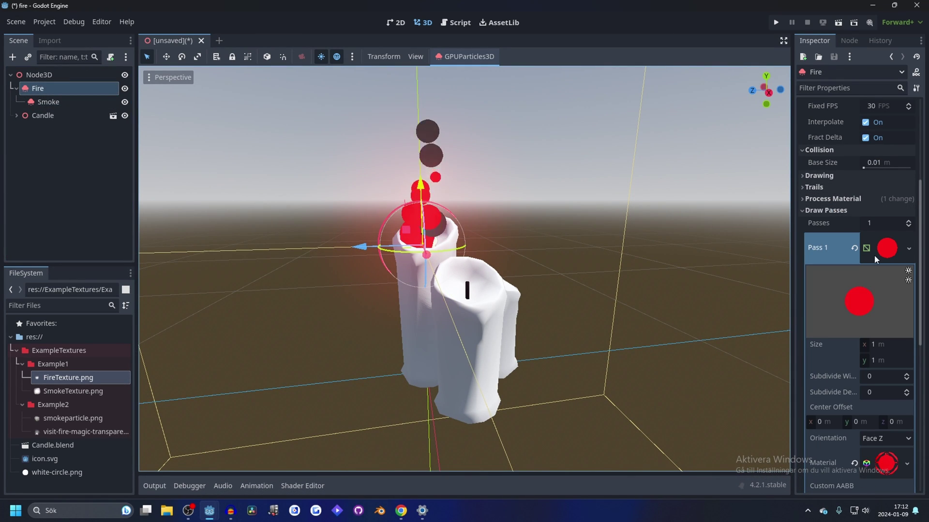
pyautogui.scroll(-3, 861, 261)
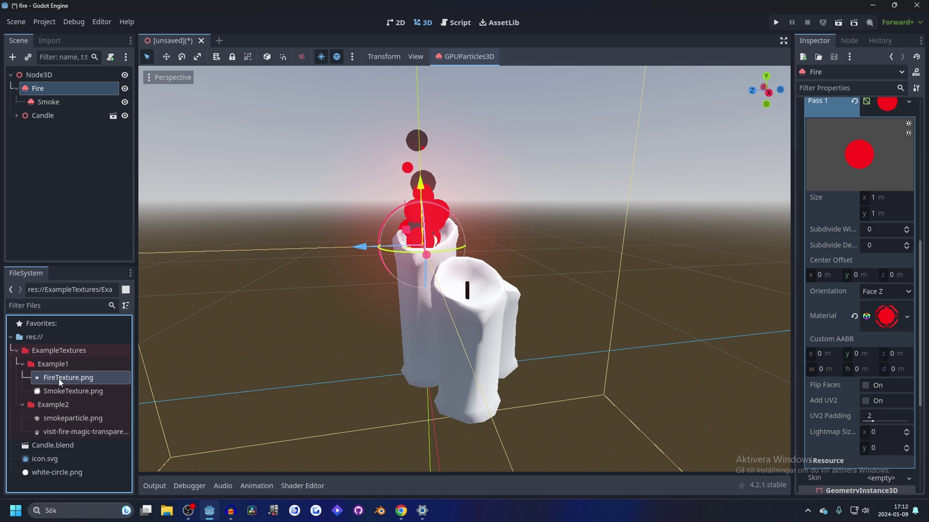
pyautogui.click(50, 103)
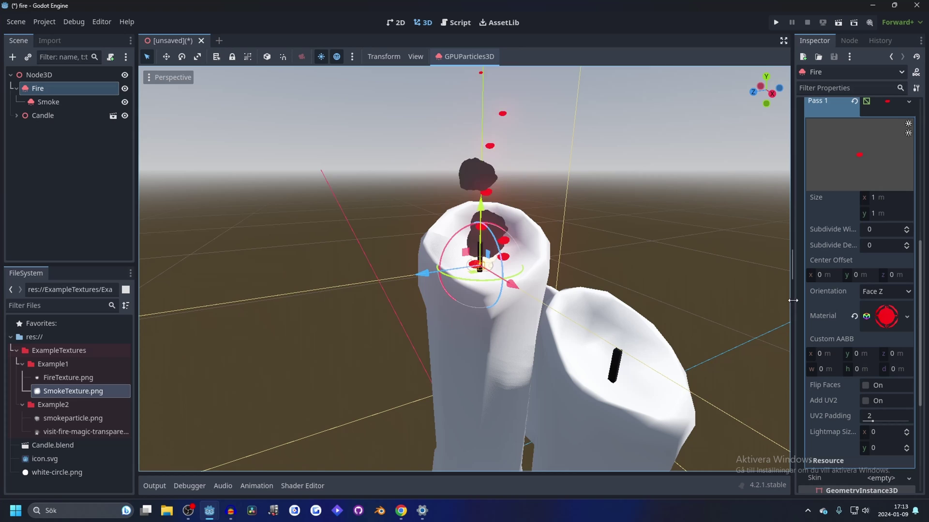
# Apply the visit-fire-magic texture from Example2 to the Fire node's Pass 1 material and smokeparticle.png to the Smoke node's material
pyautogui.click(57, 378)
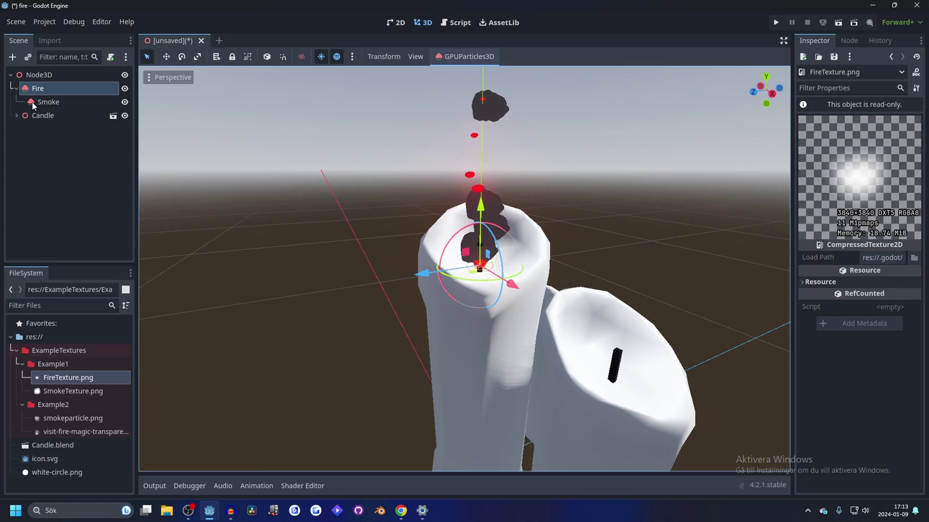
pyautogui.click(39, 88)
pyautogui.scroll(-10, 833, 237)
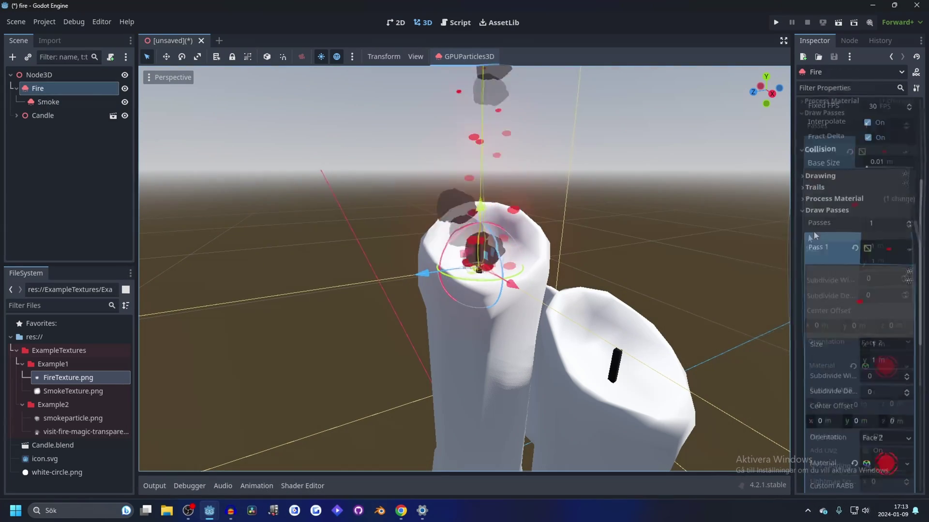
pyautogui.click(825, 275)
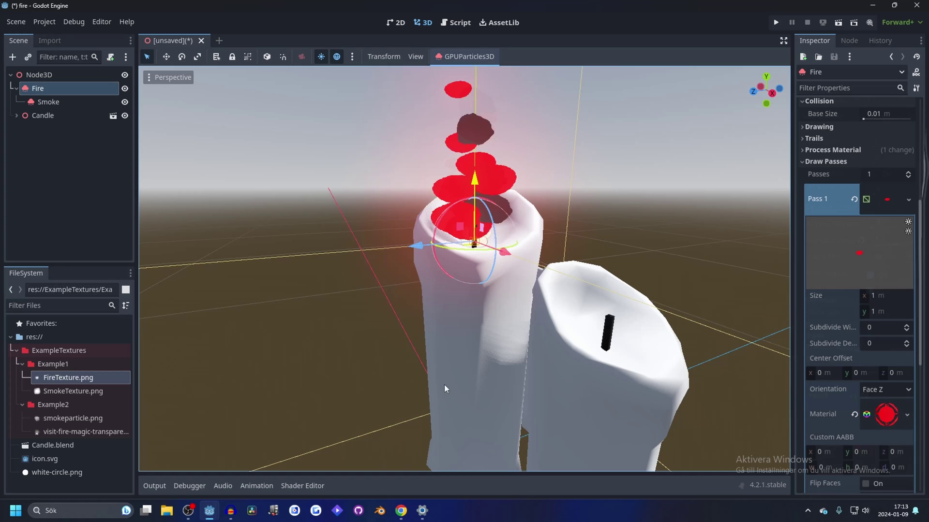
pyautogui.moveTo(58, 420)
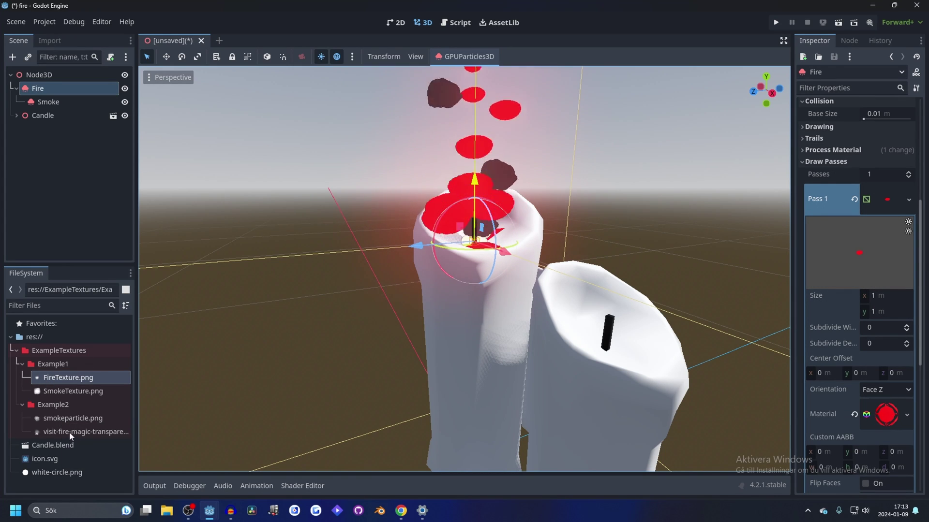
pyautogui.moveTo(69, 432); pyautogui.dragTo(882, 422)
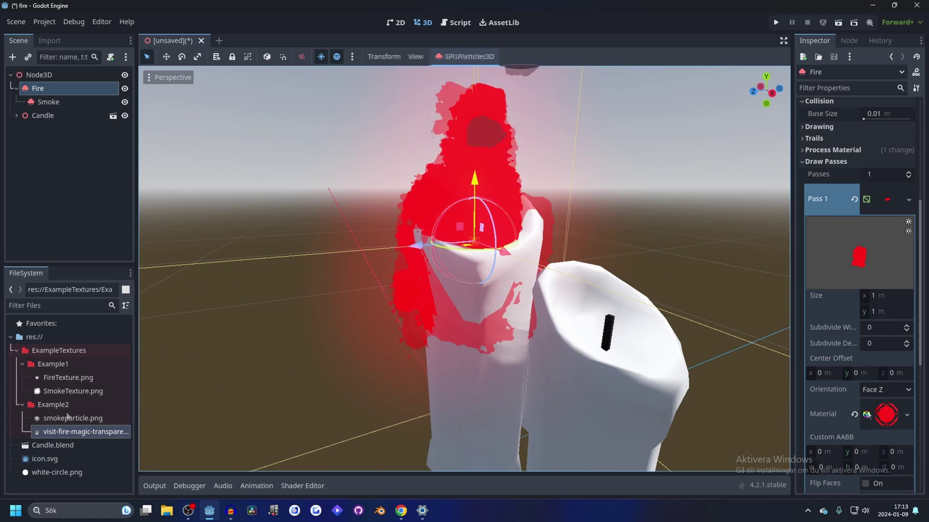
pyautogui.click(48, 102)
pyautogui.moveTo(68, 419); pyautogui.dragTo(885, 400)
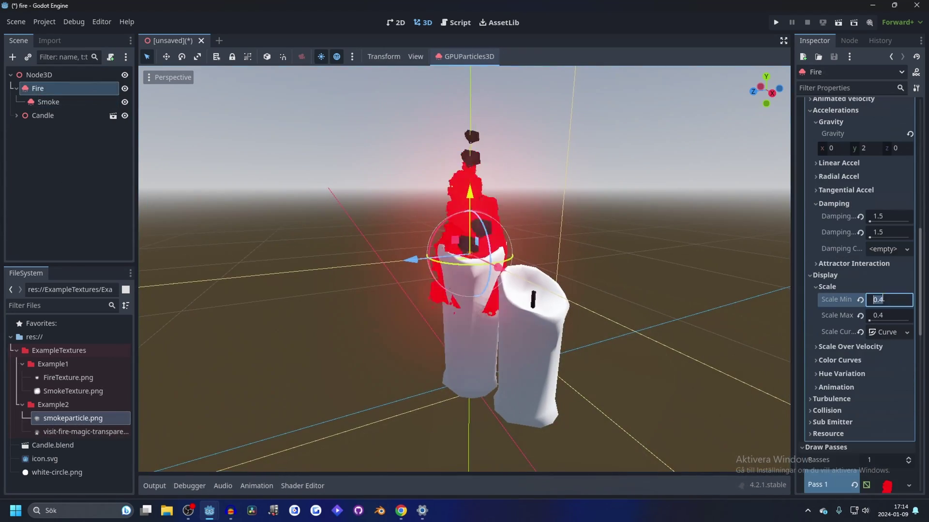
# Set the Fire node's process material Scale Max to 0.1 and its Scale Min to 0.2
pyautogui.write('0.1')
pyautogui.press('Tab')
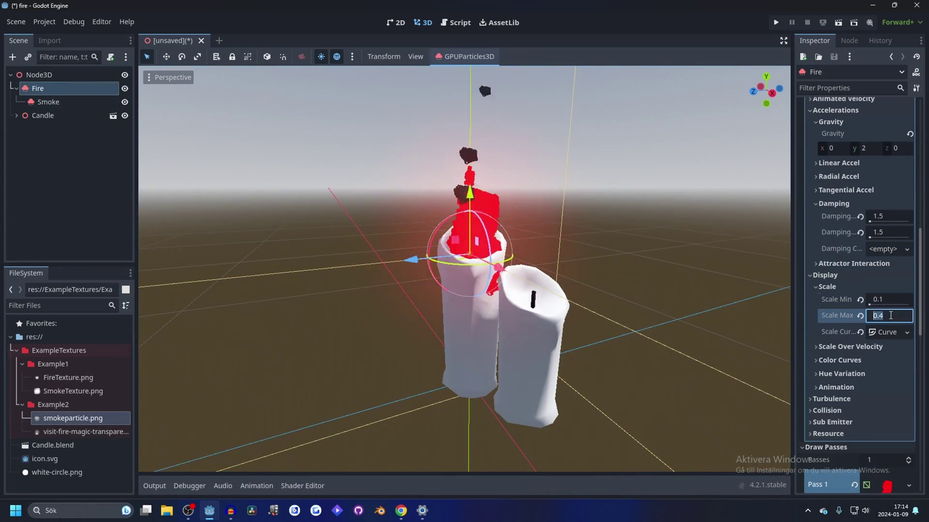
pyautogui.write('0.1')
pyautogui.press('Return')
pyautogui.click(883, 300)
pyautogui.write('0.2')
pyautogui.press('Return')
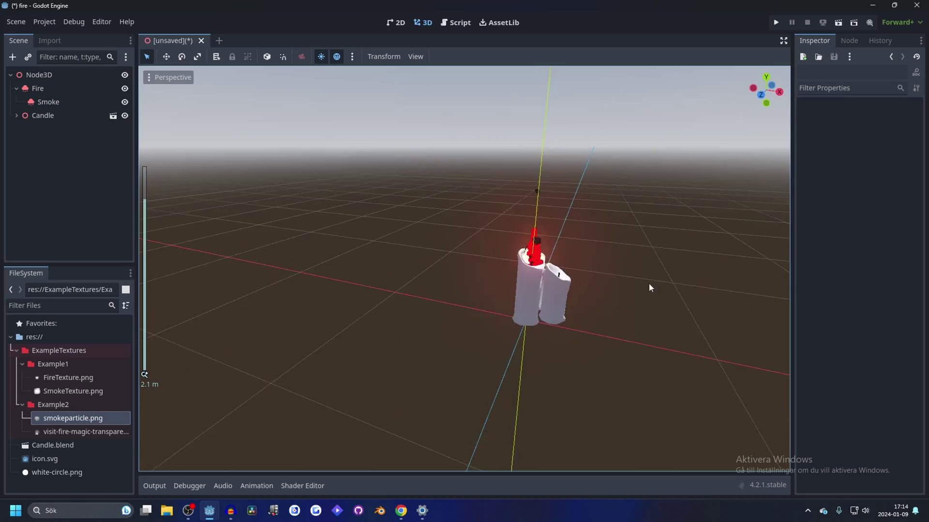